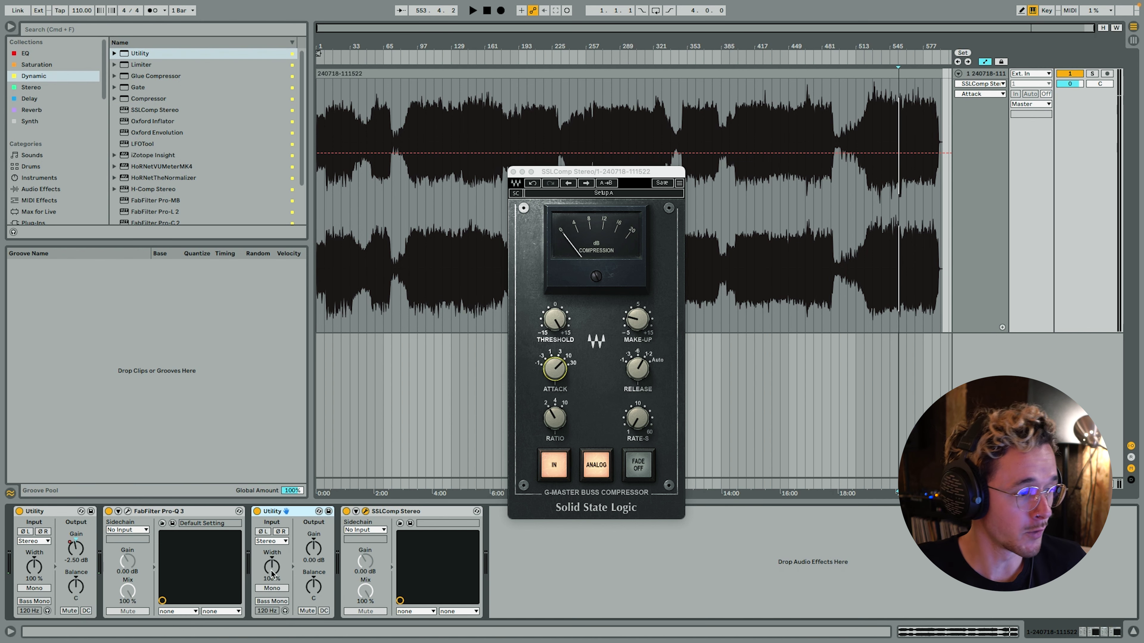
- Set the gain of the Utility ahead of SSLComp Stereo to -3.00 dB while auditioning the recording around bar 297
left_click(318, 554)
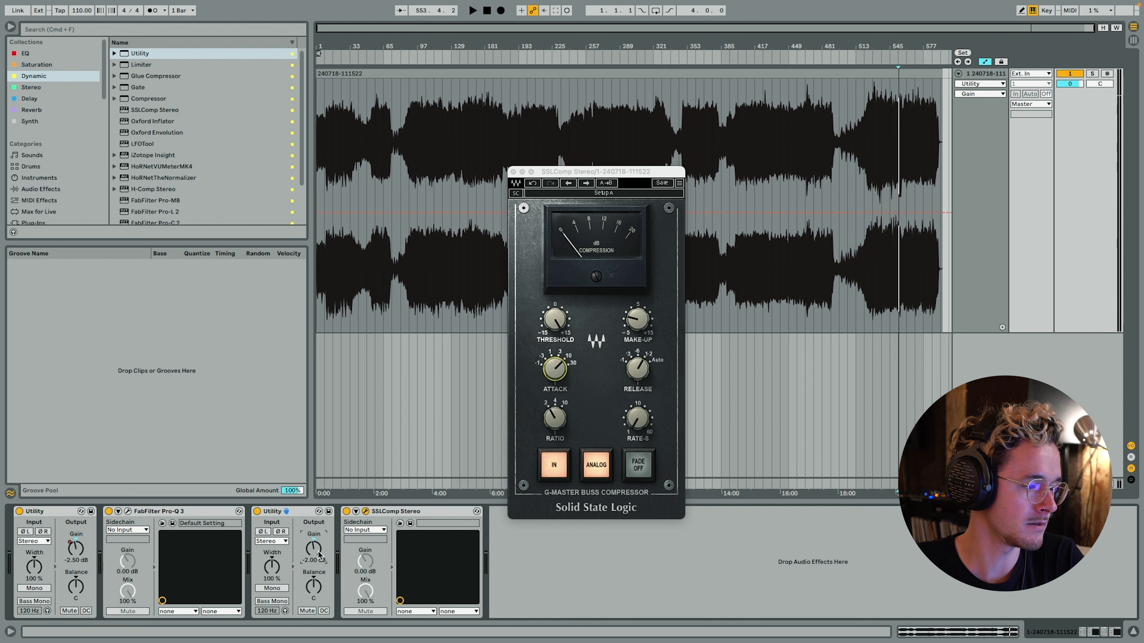
key("space")
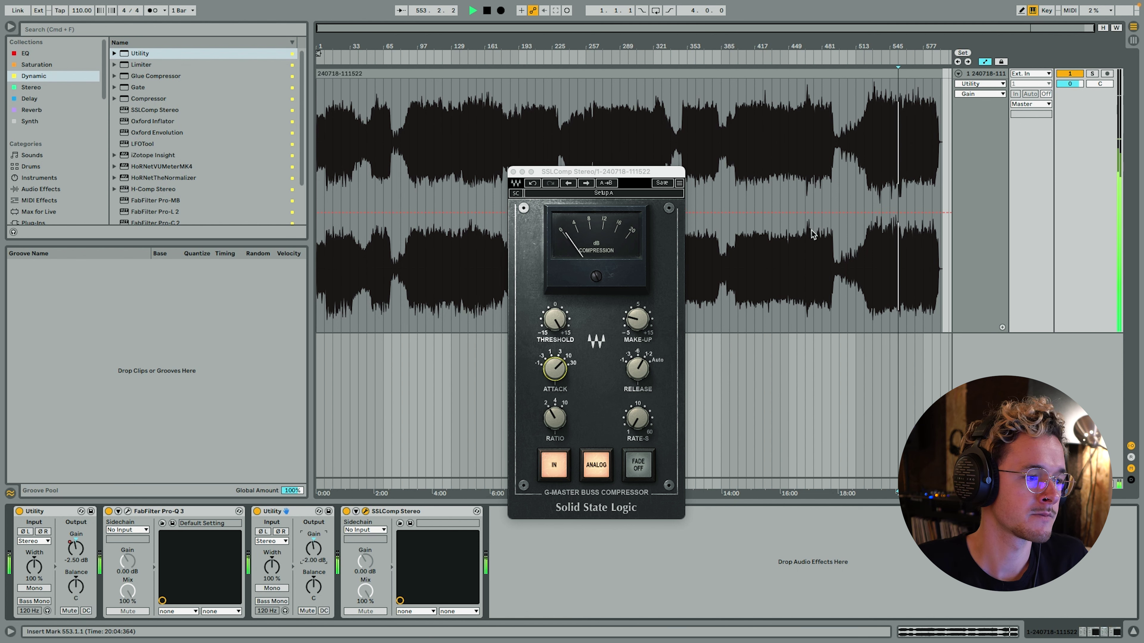
left_click(624, 125)
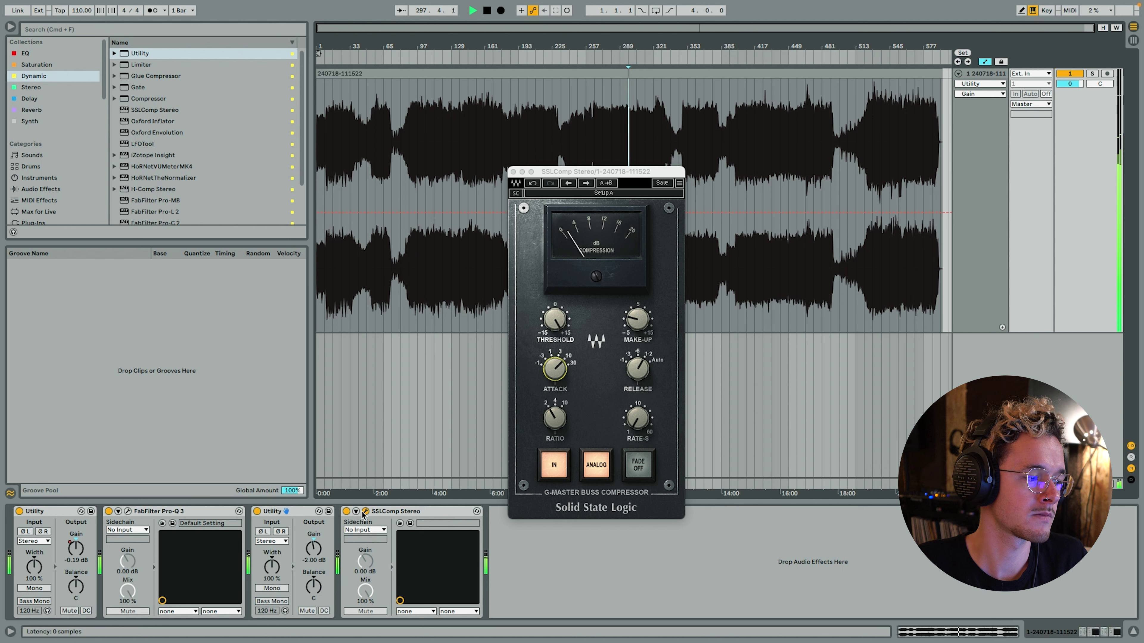
scroll(314, 548, "down", 2)
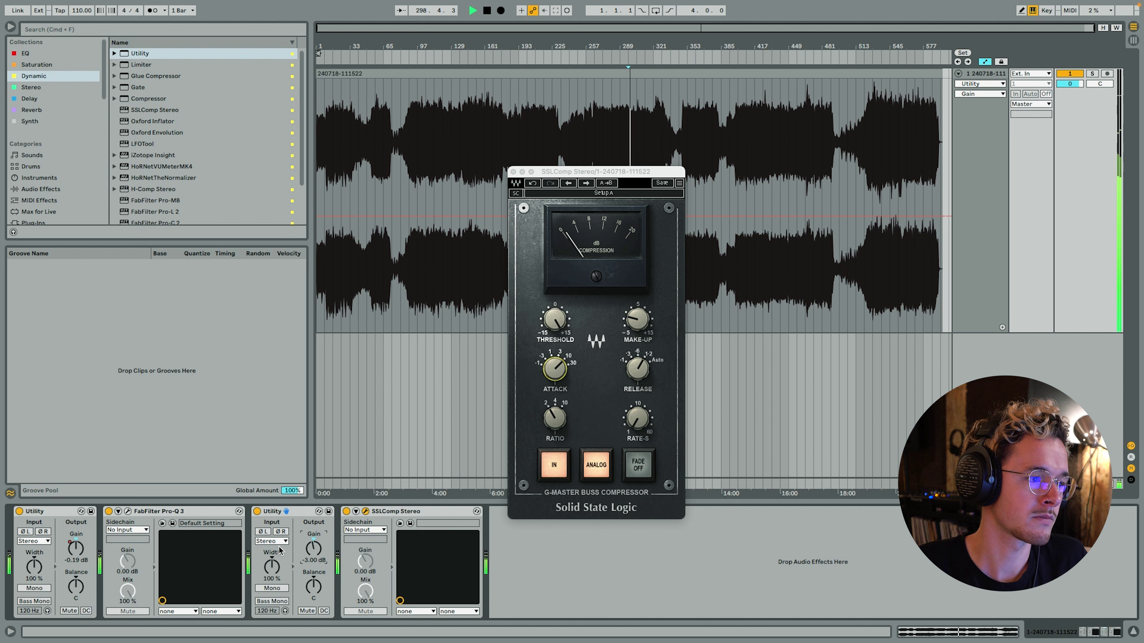
key("space")
- Place a copy of the Utility after SSLComp Stereo with 3.00 dB gain, and group both Utilities and the compressor into a rack
left_click_drag(571, 173, 557, 118)
left_click(297, 513)
left_click_drag(300, 513, 602, 544)
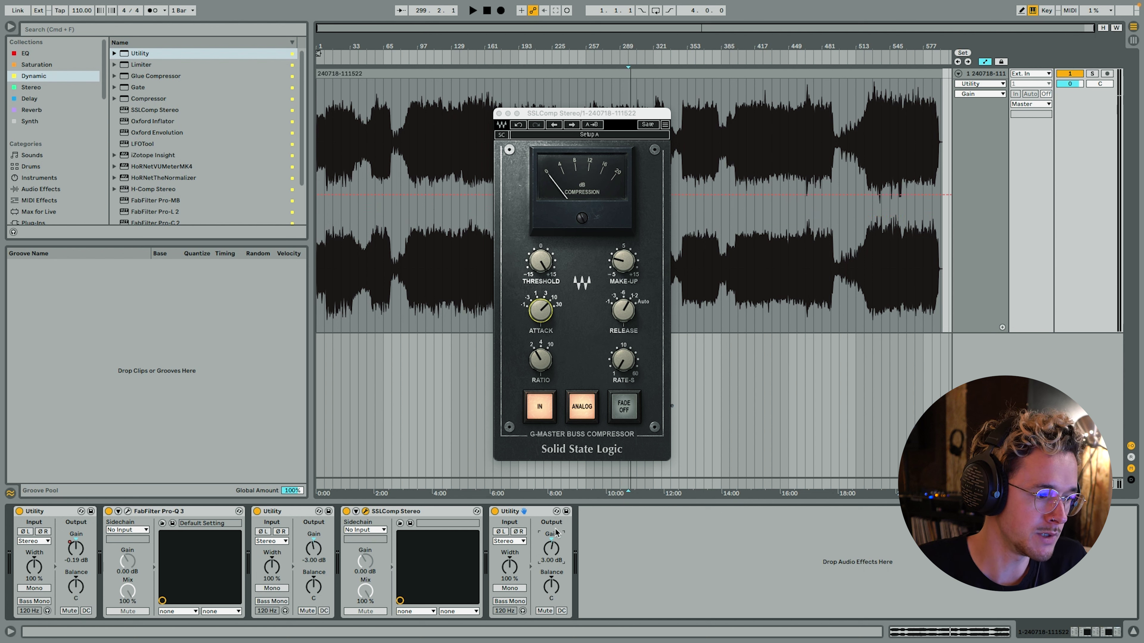
left_click(310, 515)
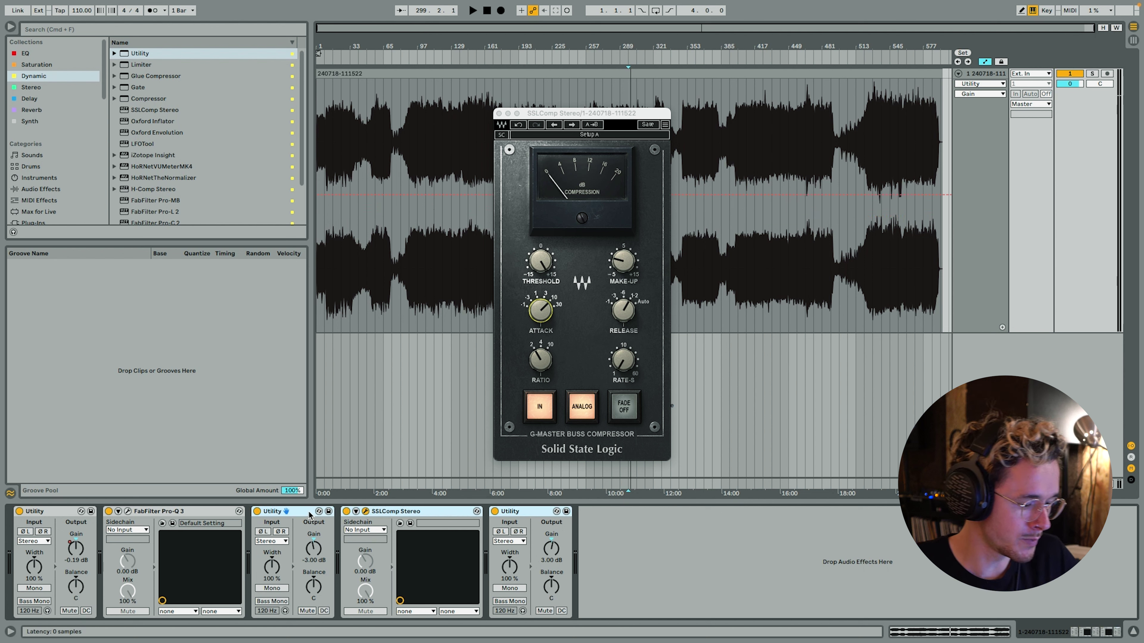
key("super+g")
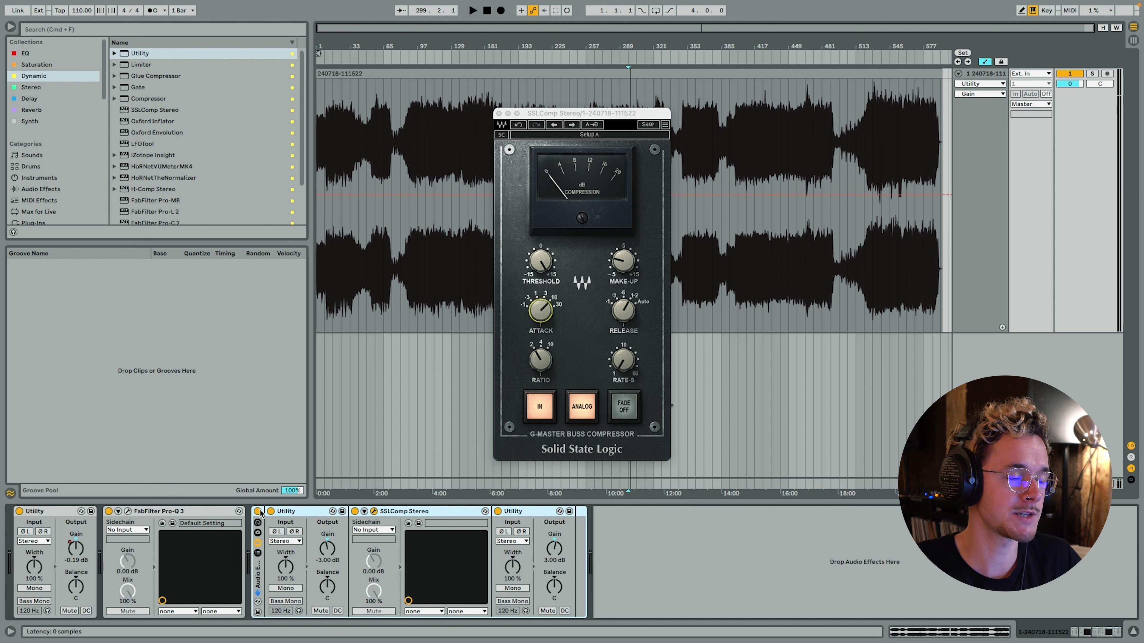
- Play the recording and compare the sound with the compressor rack bypassed and active
key("space")
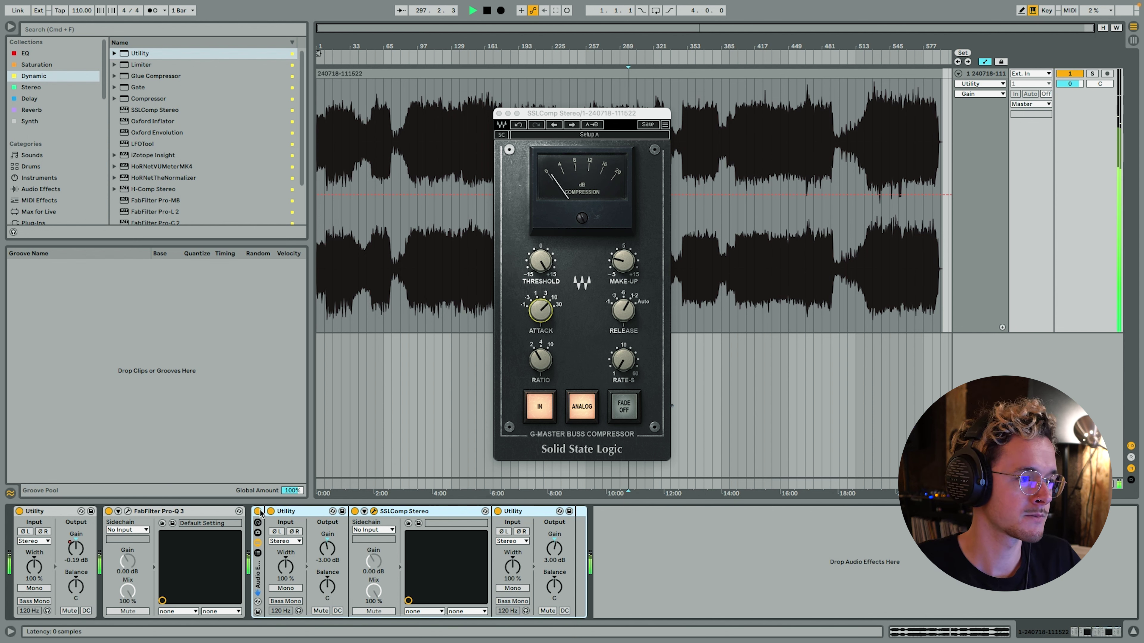
left_click(258, 511)
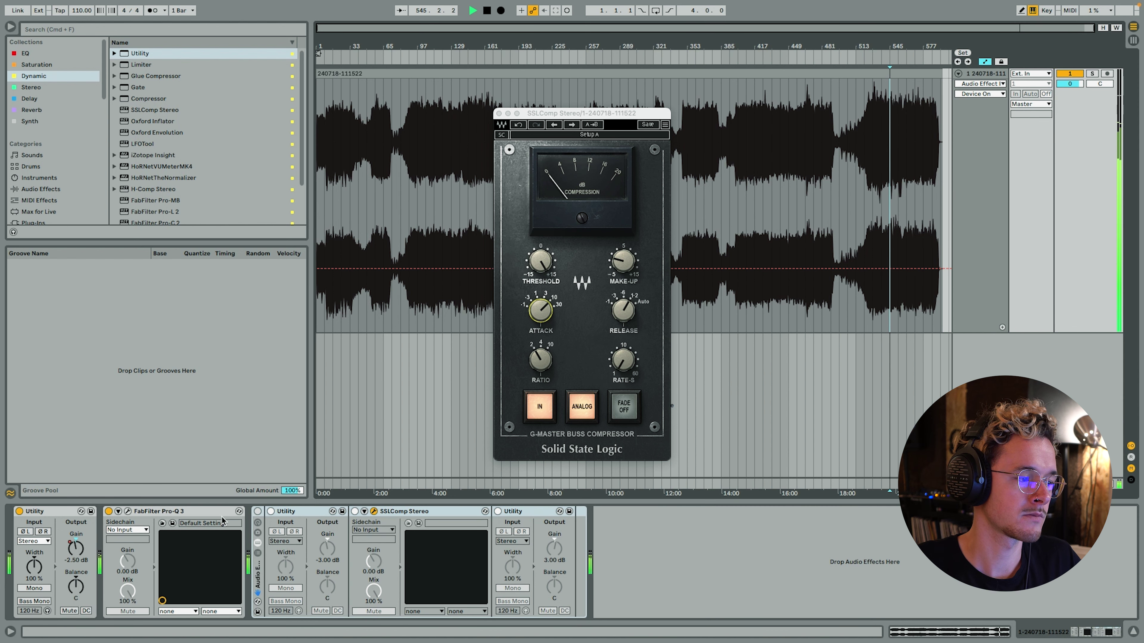
left_click(258, 512)
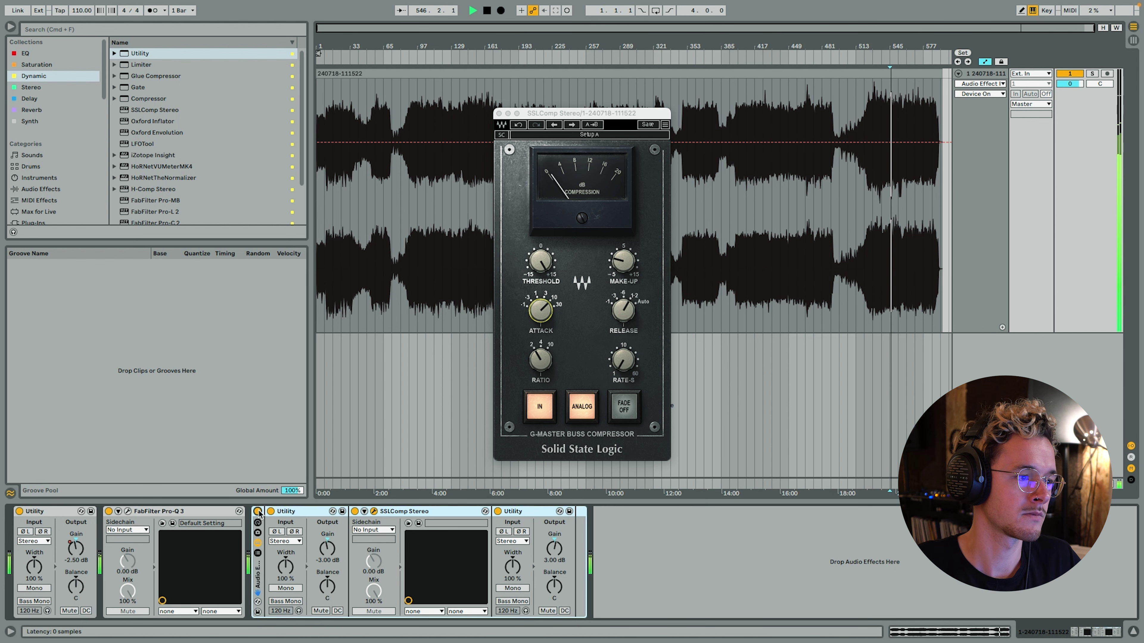
left_click(258, 512)
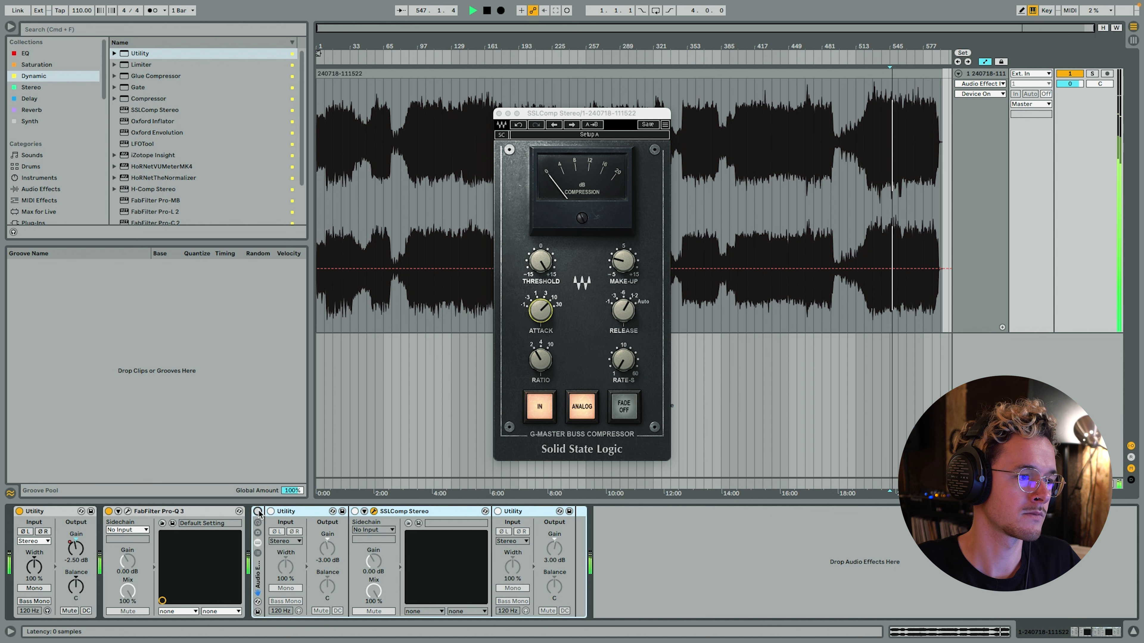
left_click(258, 511)
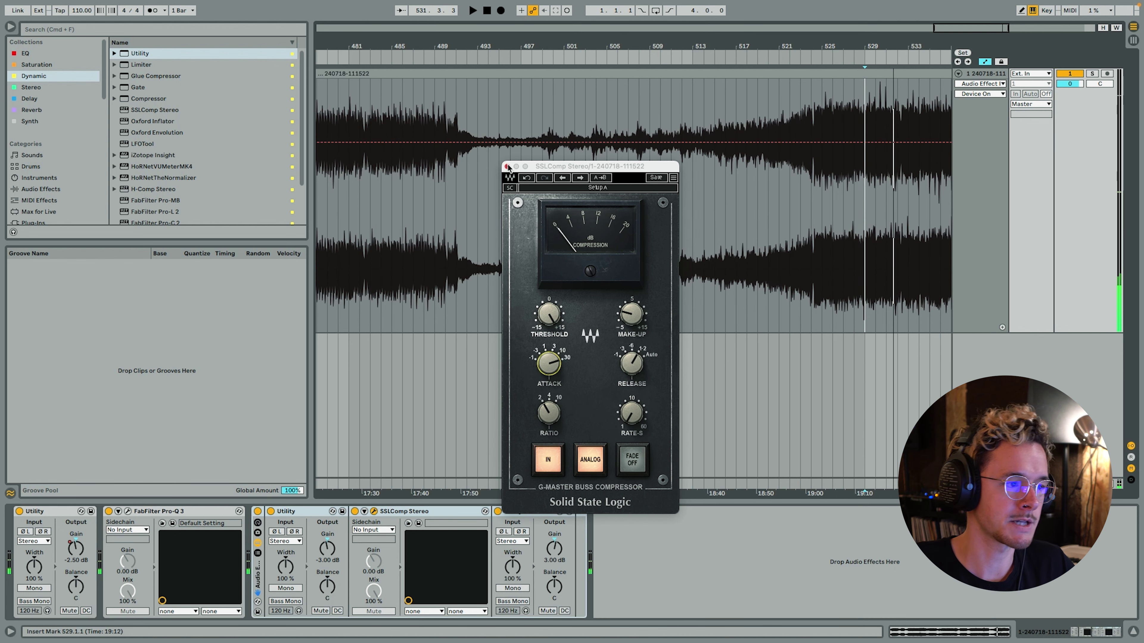
- Close the SSLComp Stereo window and show the full length of the recording in the arrangement
left_click(507, 167)
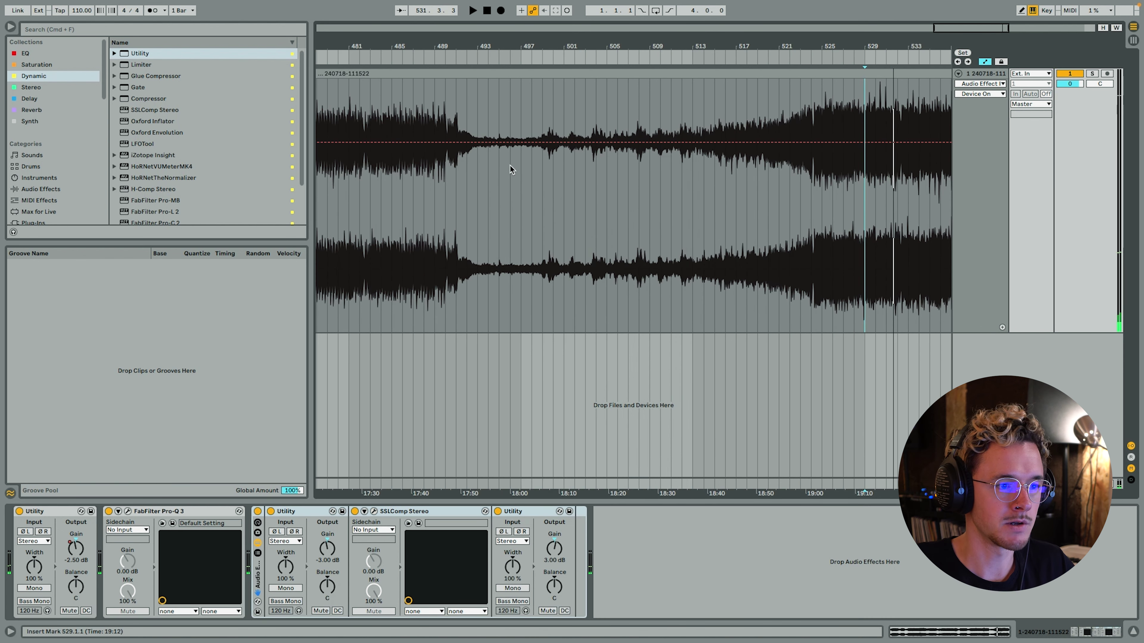
key("w")
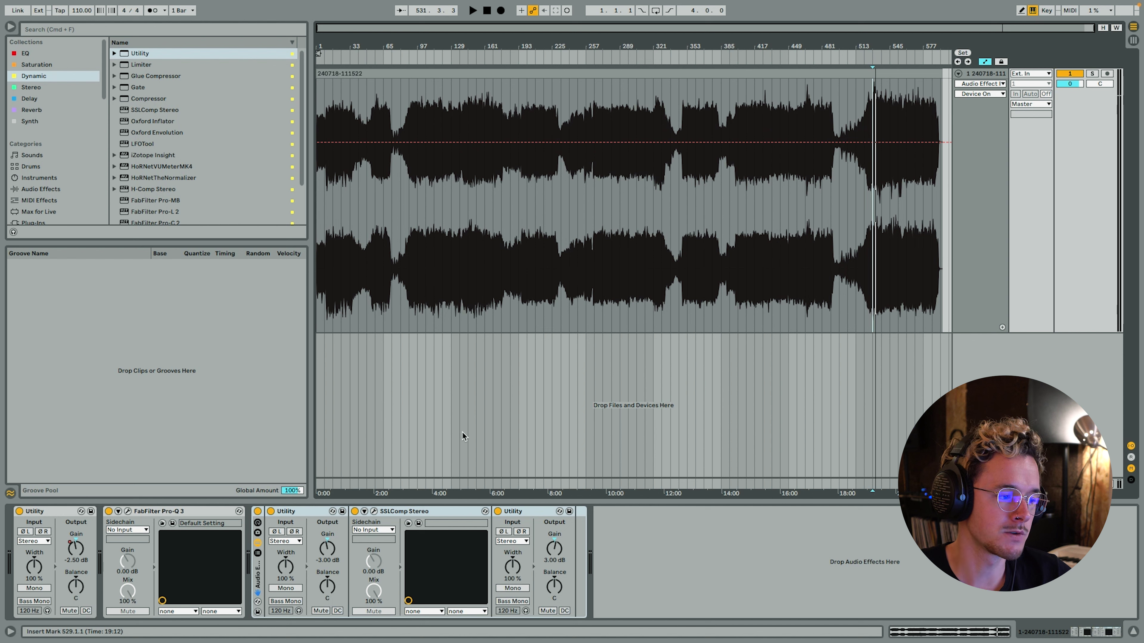
left_click(374, 511)
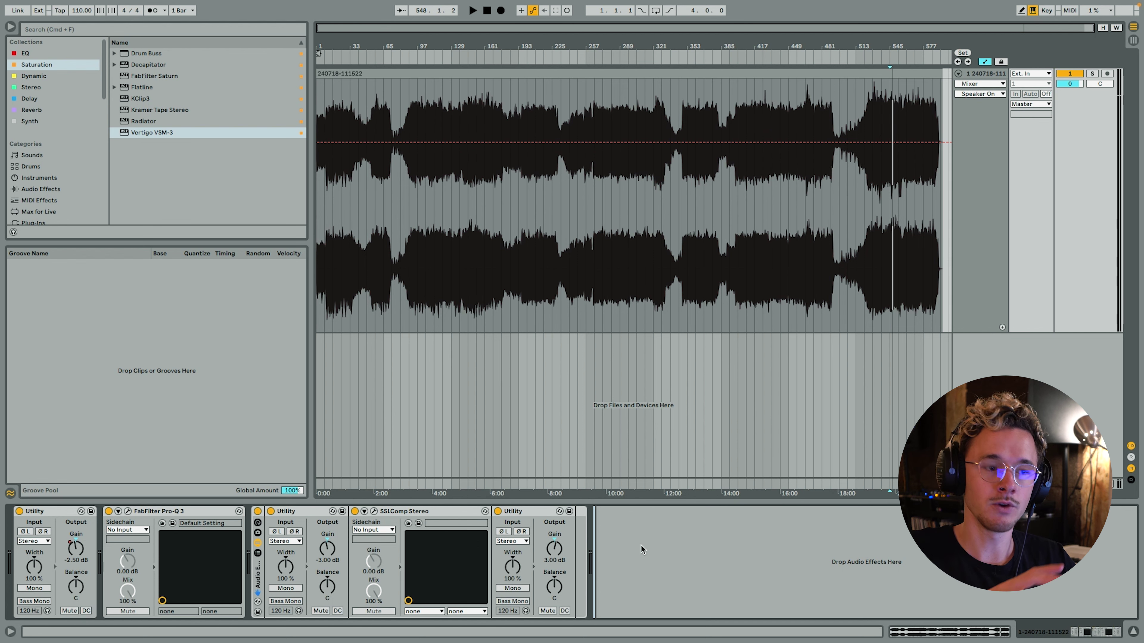
- Add Vertigo VSM-3 to the end of the chain, setting the Zener Blender's drive to 40% and adjusting its THD mix
double_click(172, 134)
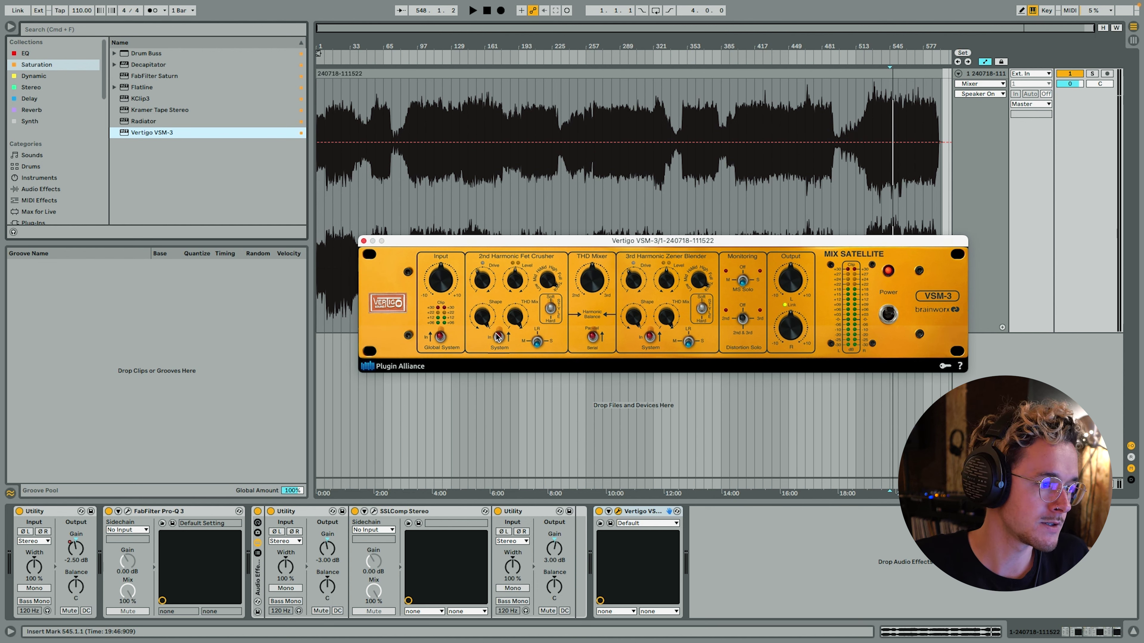
left_click(634, 285)
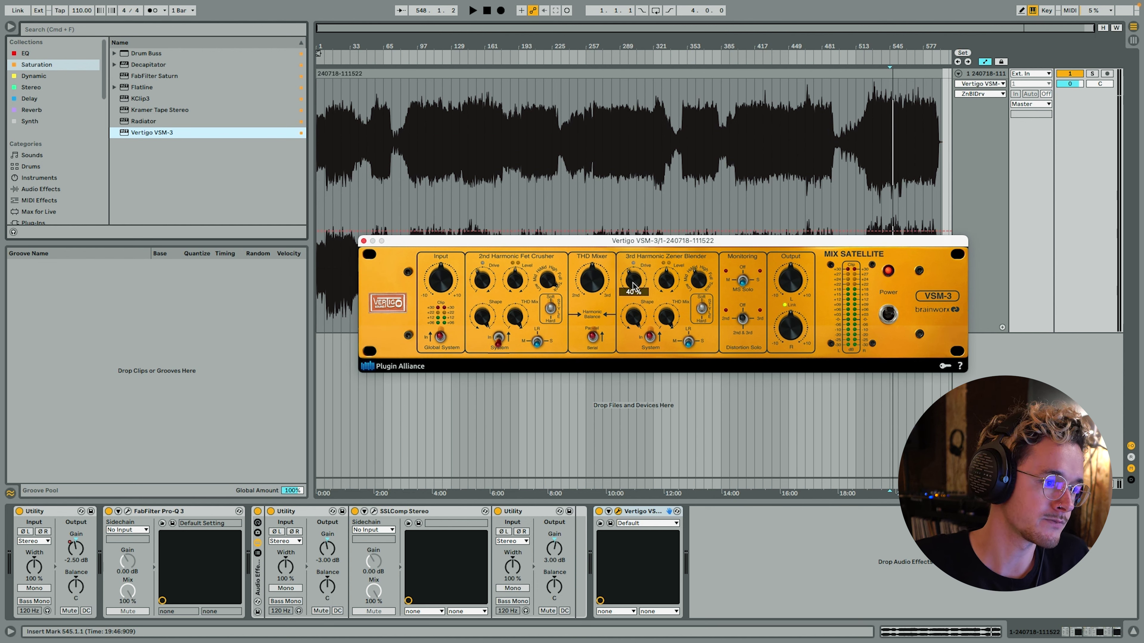
left_click(666, 316)
- Play the recording, compare it with Vertigo VSM-3 bypassed and active, and adjust the Zener Blender's level
key("space")
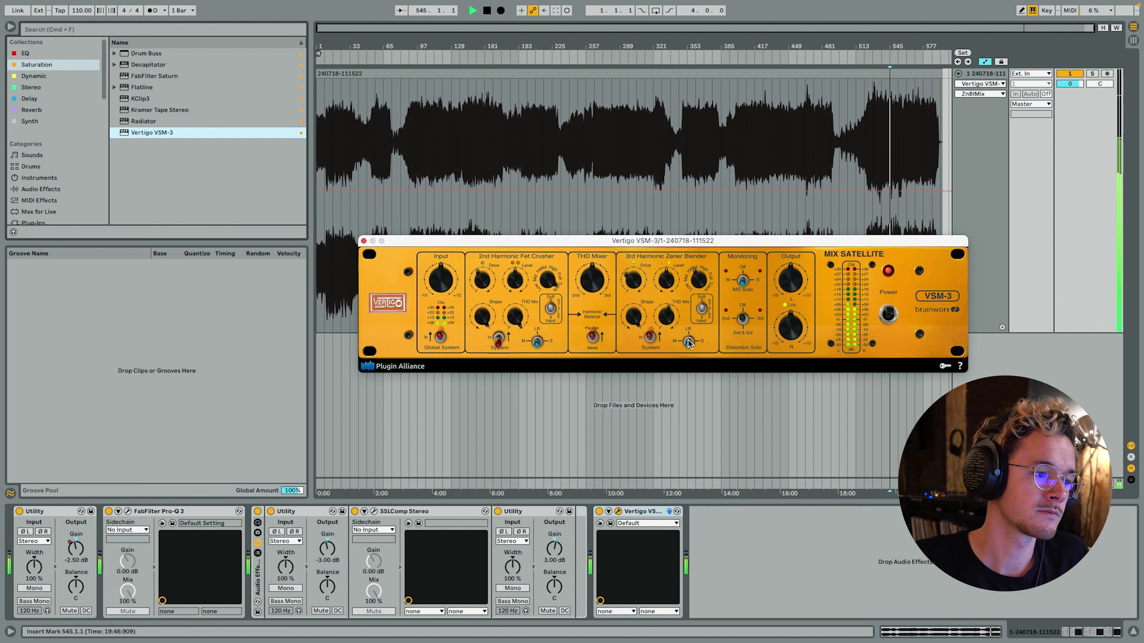
left_click(599, 511)
left_click(599, 511)
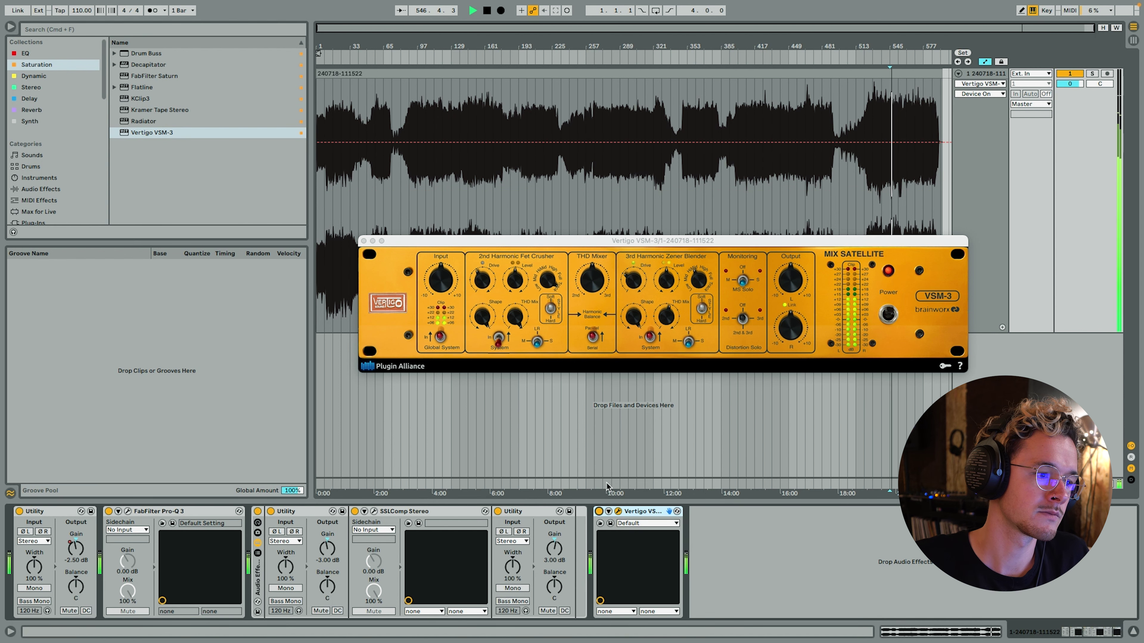
left_click(667, 284)
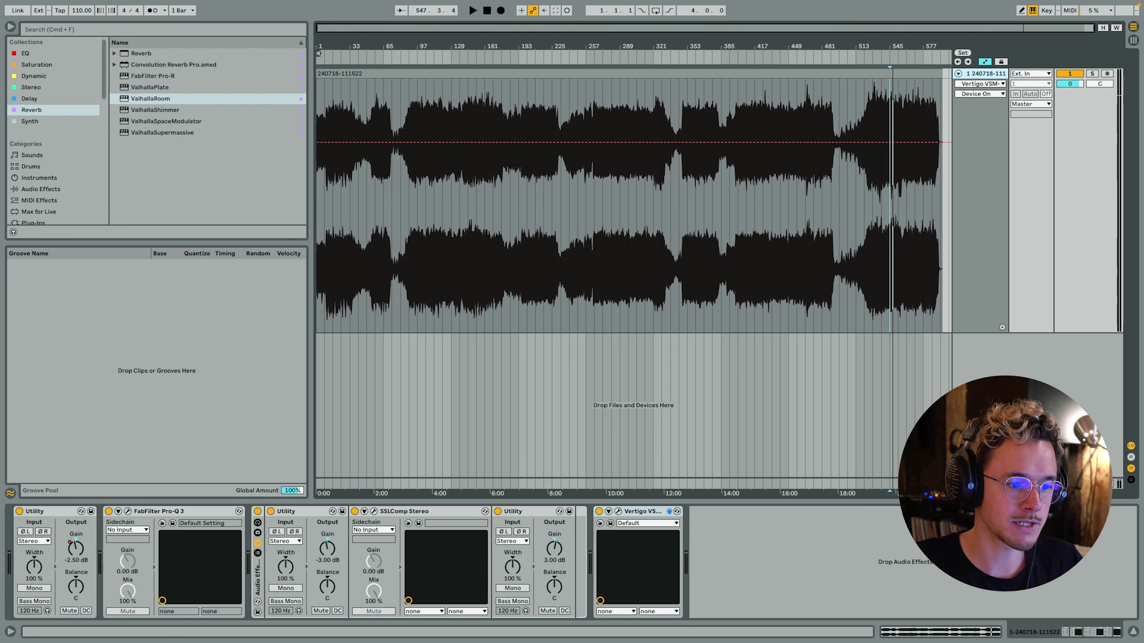
- Create a return track named REVERB and load ValhallaRoom on it
key("alt+super+t")
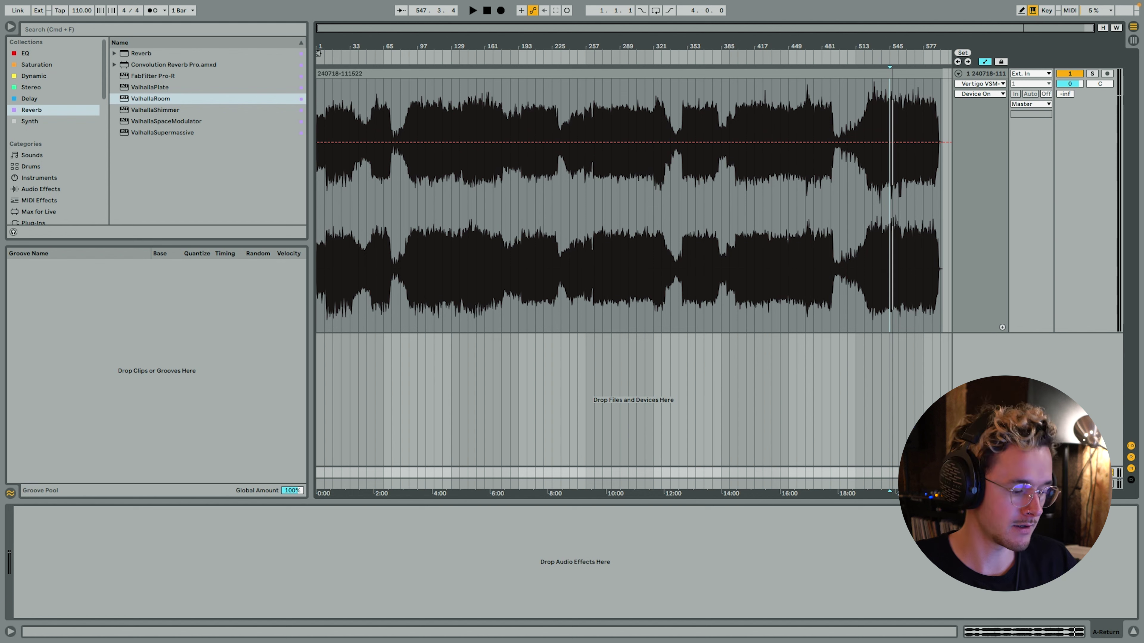
key("super+r")
type("REVERB")
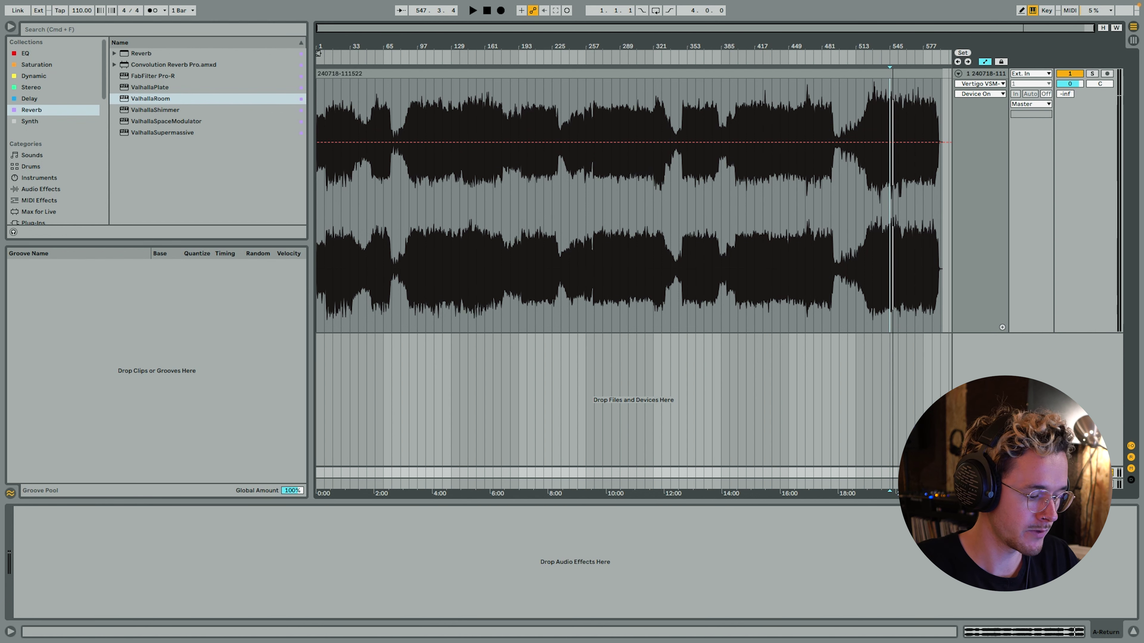
key("Return")
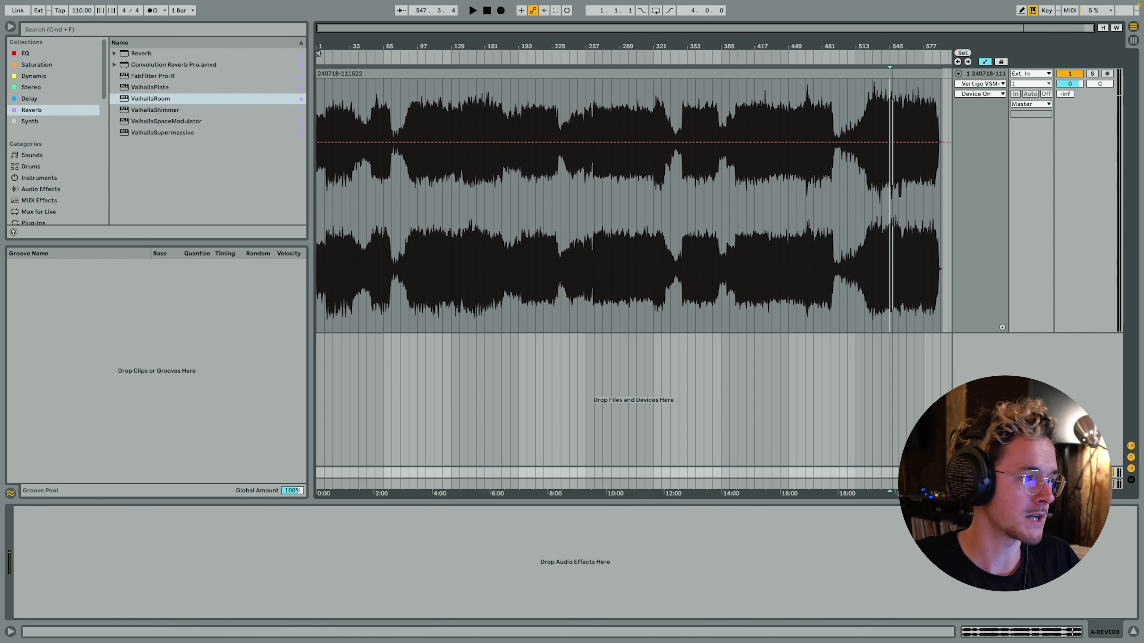
double_click(180, 98)
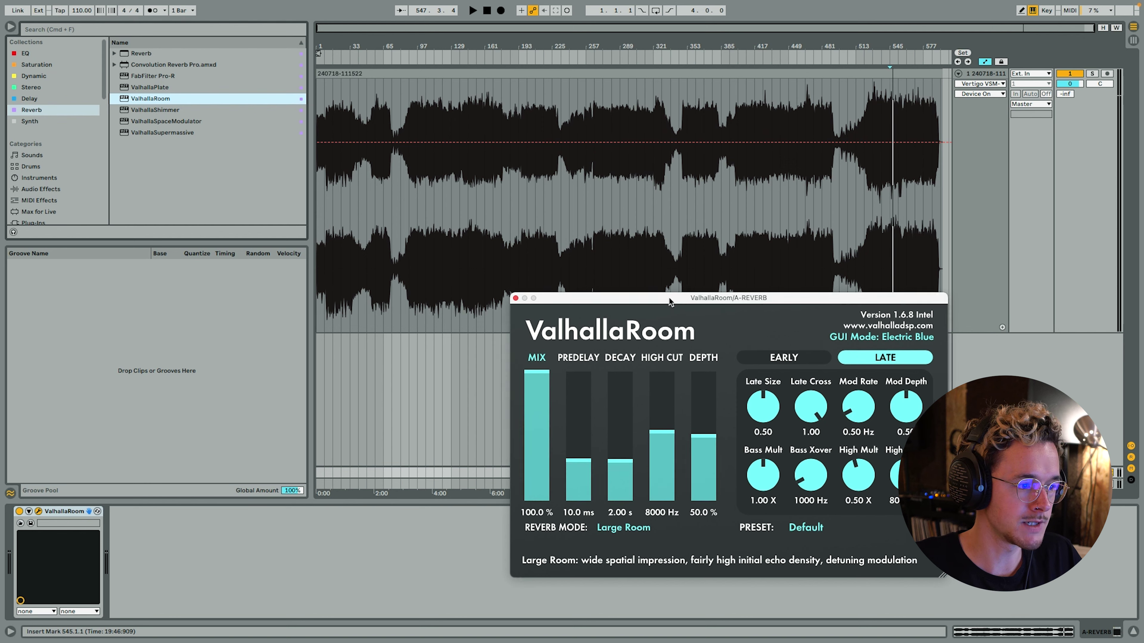
left_click_drag(671, 300, 640, 237)
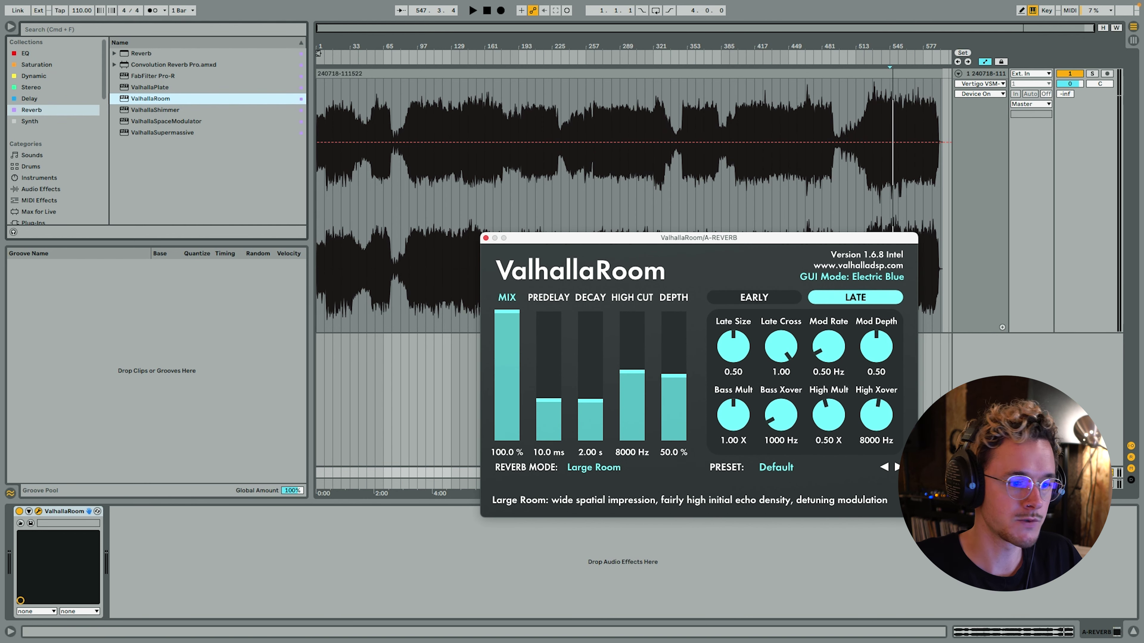
- Add FabFilter Pro-Q 3 after ValhallaRoom with a 12 dB/oct low cut at 400 Hz
left_click(24, 53)
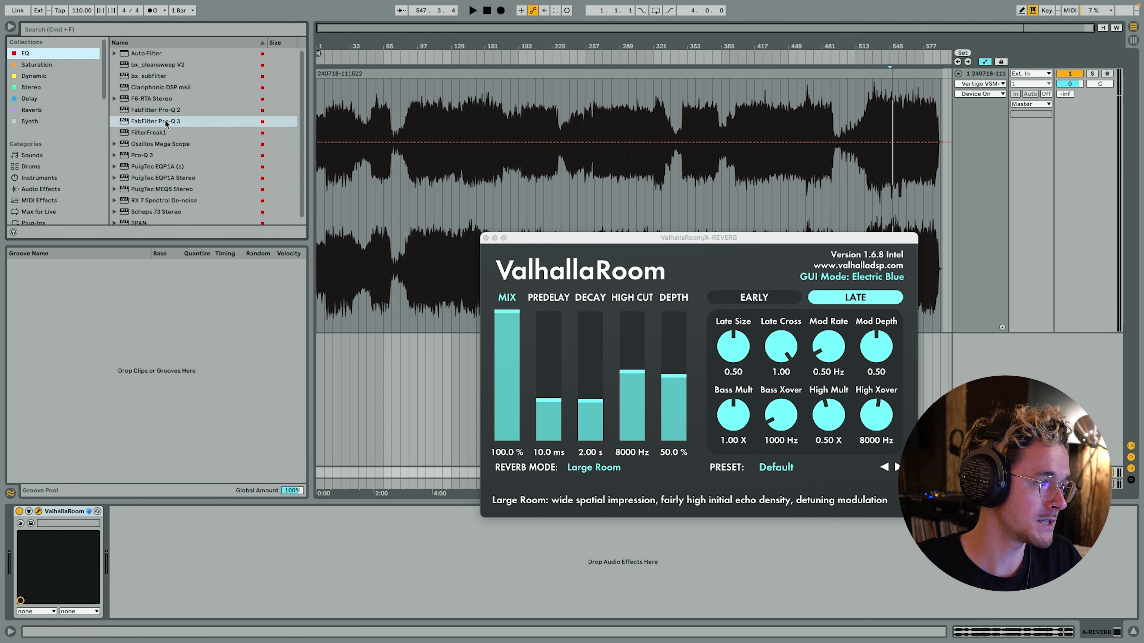
double_click(168, 121)
left_click_drag(451, 383, 741, 382)
double_click(733, 335)
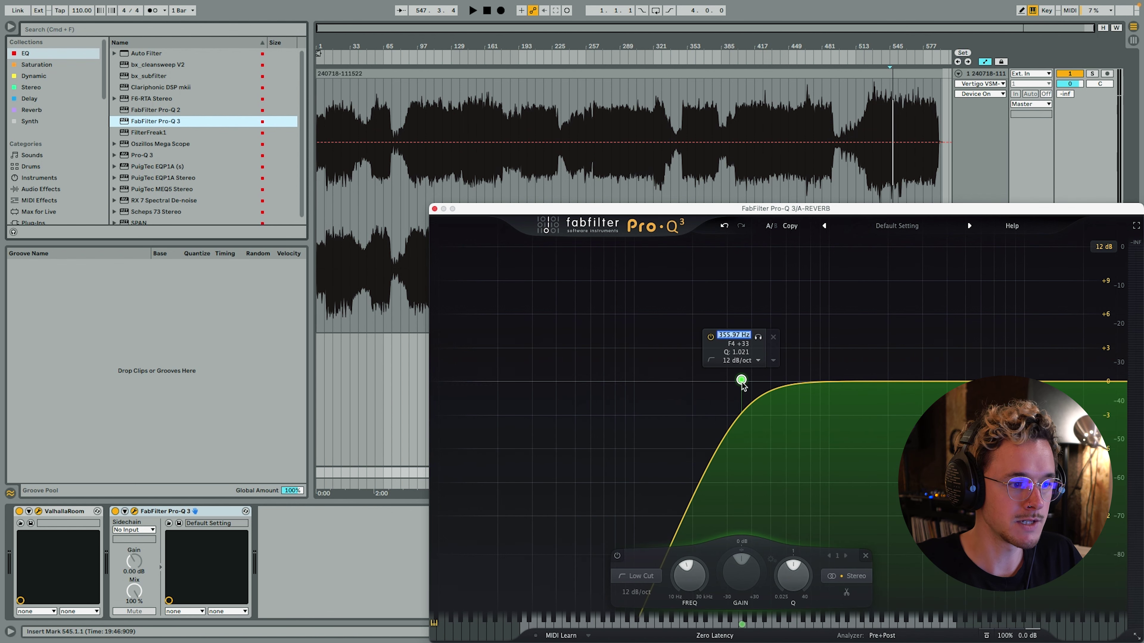
type("400")
key("Return")
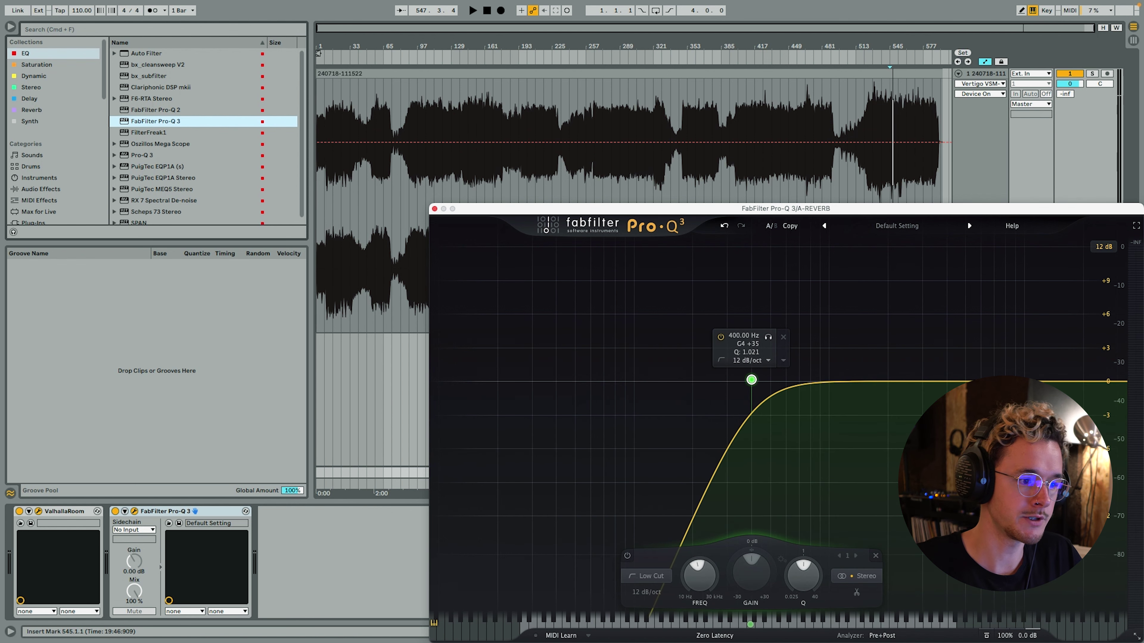
left_click(434, 208)
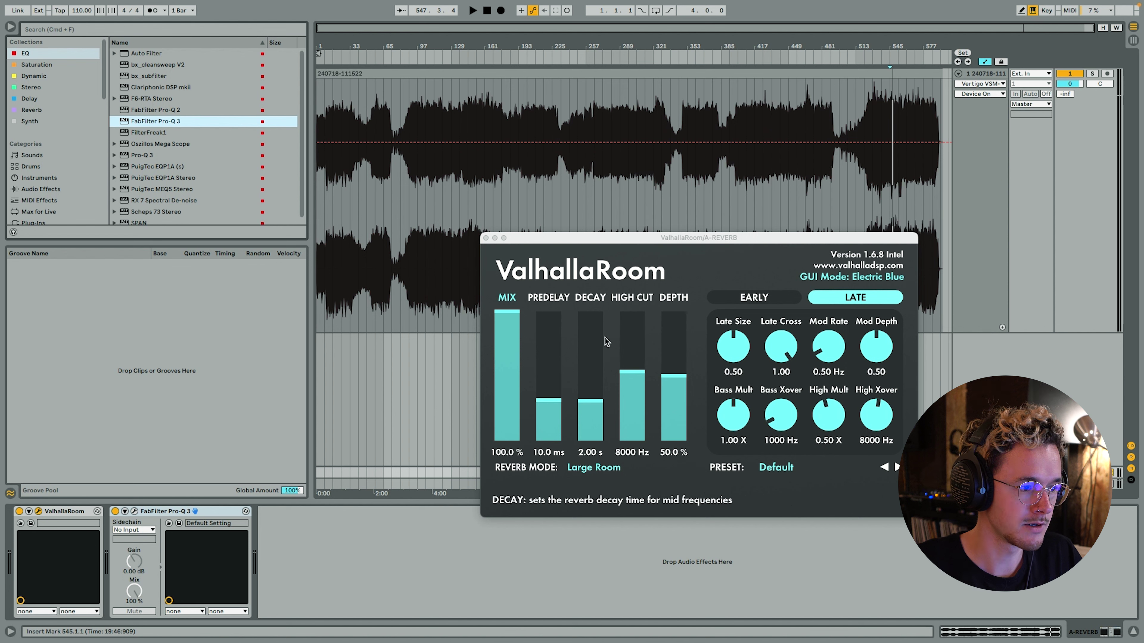
- Set ValhallaRoom's predelay to 2.3 ms and decay to 0.48 s, and raise the recording's reverb send to -13.0 dB during playback
left_click_drag(590, 399, 585, 423)
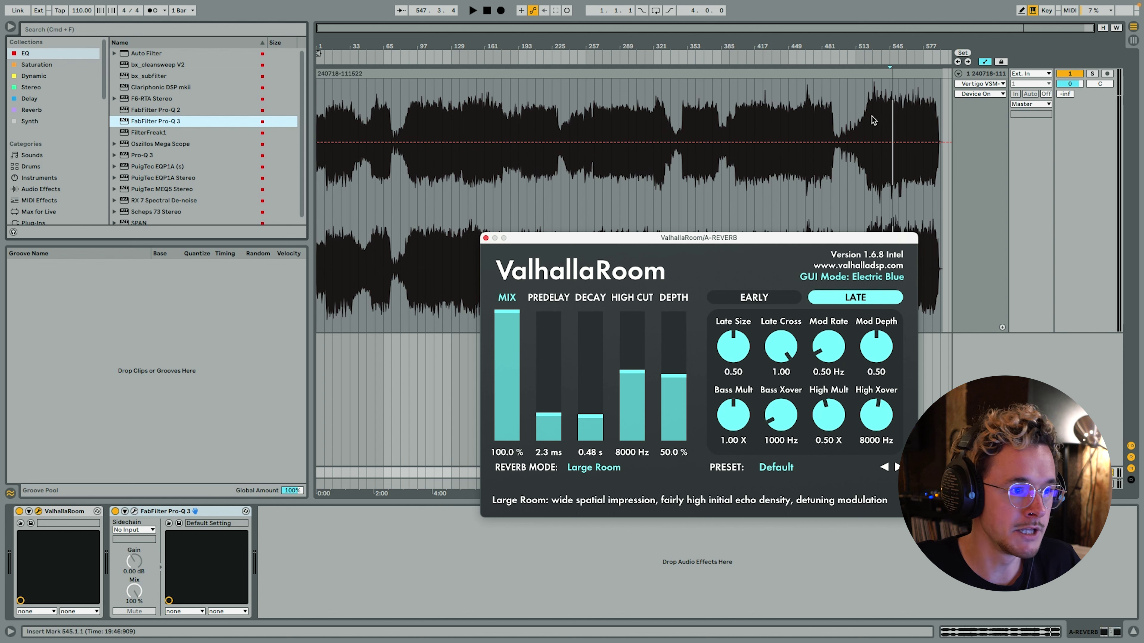
left_click(1011, 118)
key("space")
mouse_move(1064, 95)
left_mouse_down()
mouse_move(1064, 70)
mouse_move(1065, 101)
left_mouse_up()
- Shorten ValhallaRoom's predelay to 0.2 ms and decay to 0.15 s while listening near bar 289, and readjust the reverb send
left_click(626, 135)
left_click_drag(590, 416, 548, 421)
left_click_drag(588, 424, 549, 428)
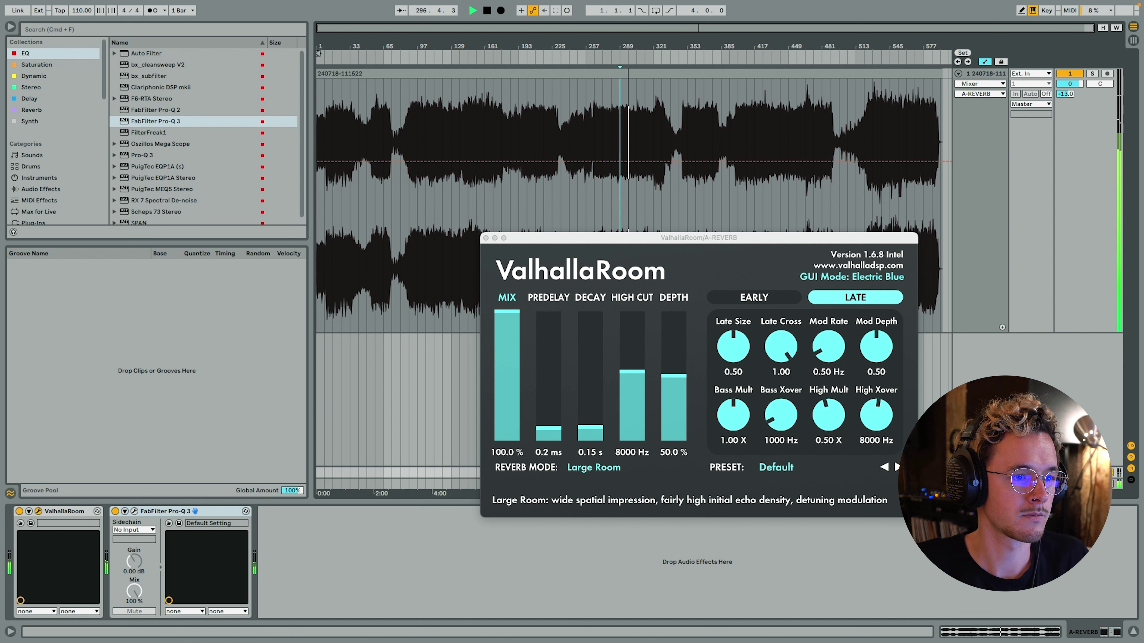
left_click_drag(1065, 94, 1065, 101)
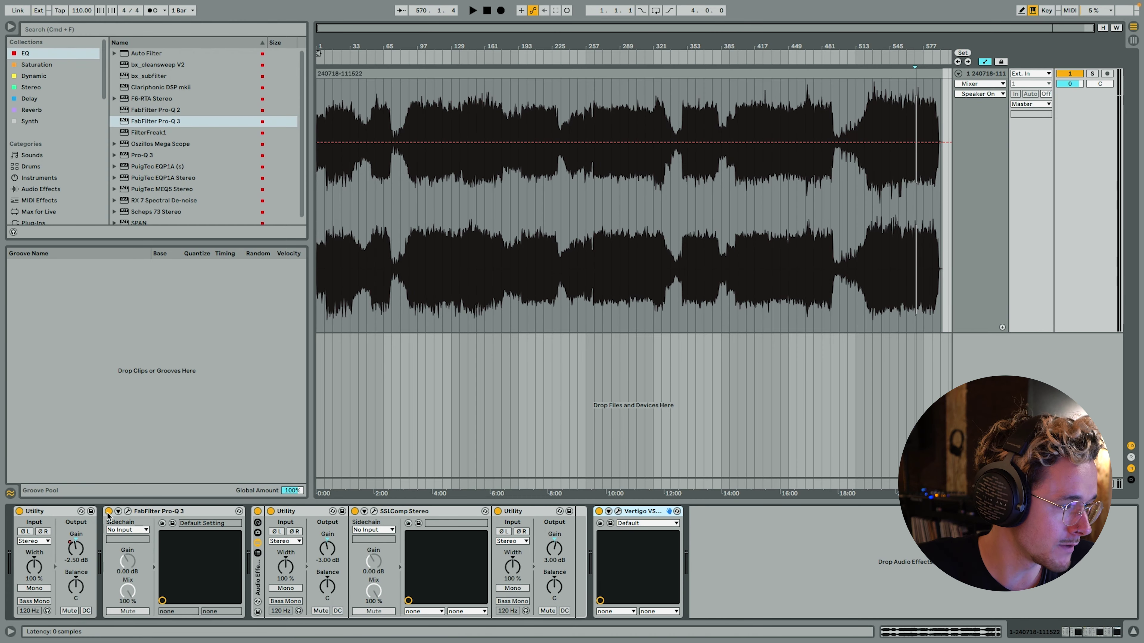
- Group all of the recording track's devices into one rack and bypass it while playing from bar 289
key("super+g")
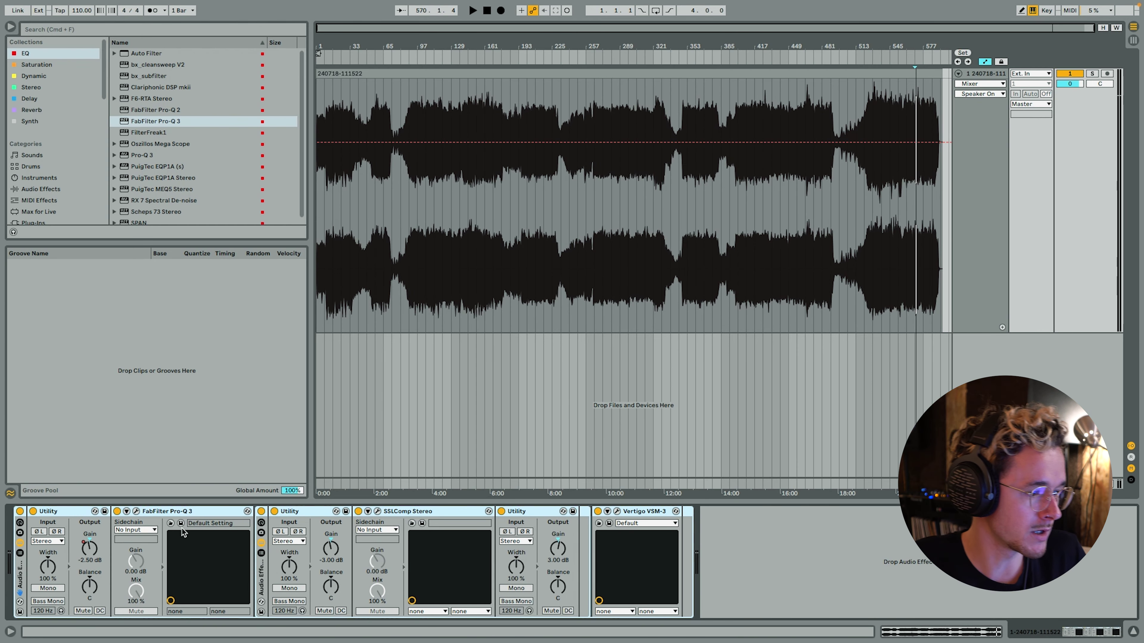
left_click(621, 194)
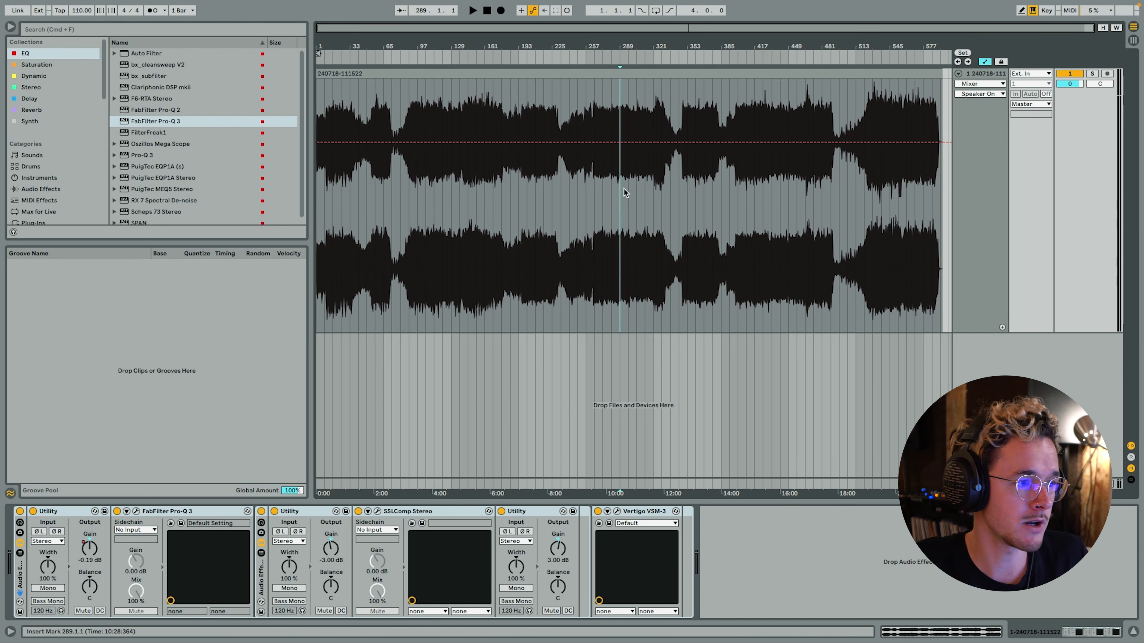
key("space")
left_click(20, 512)
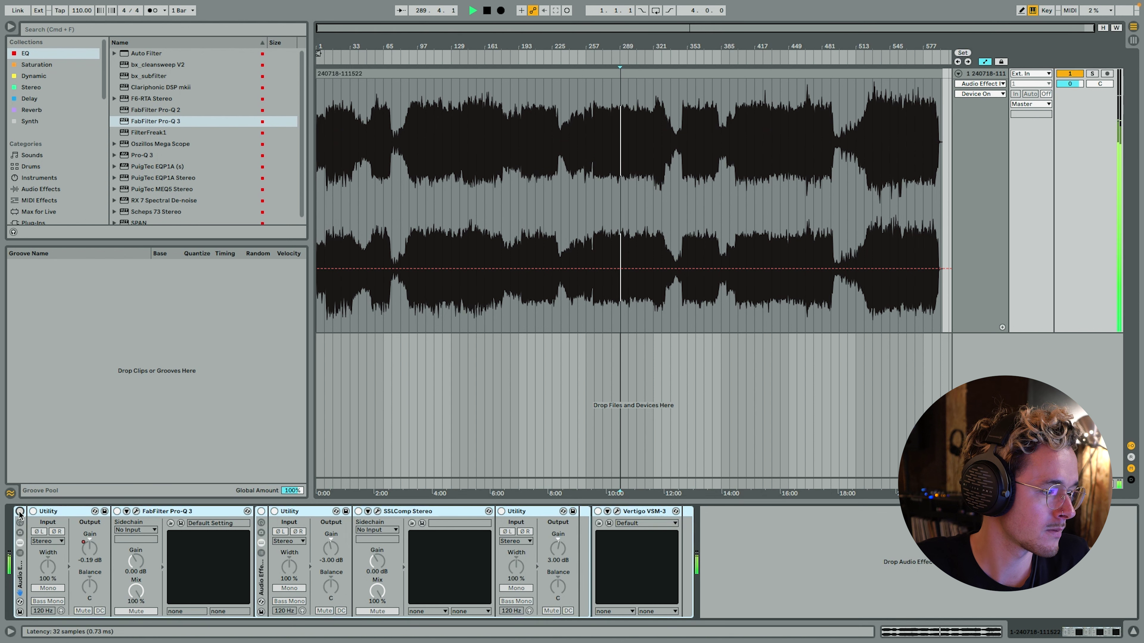
- Toggle the recording's complete effect rack on and off during playback to compare processed and original sound, leaving it enabled
left_click(19, 512)
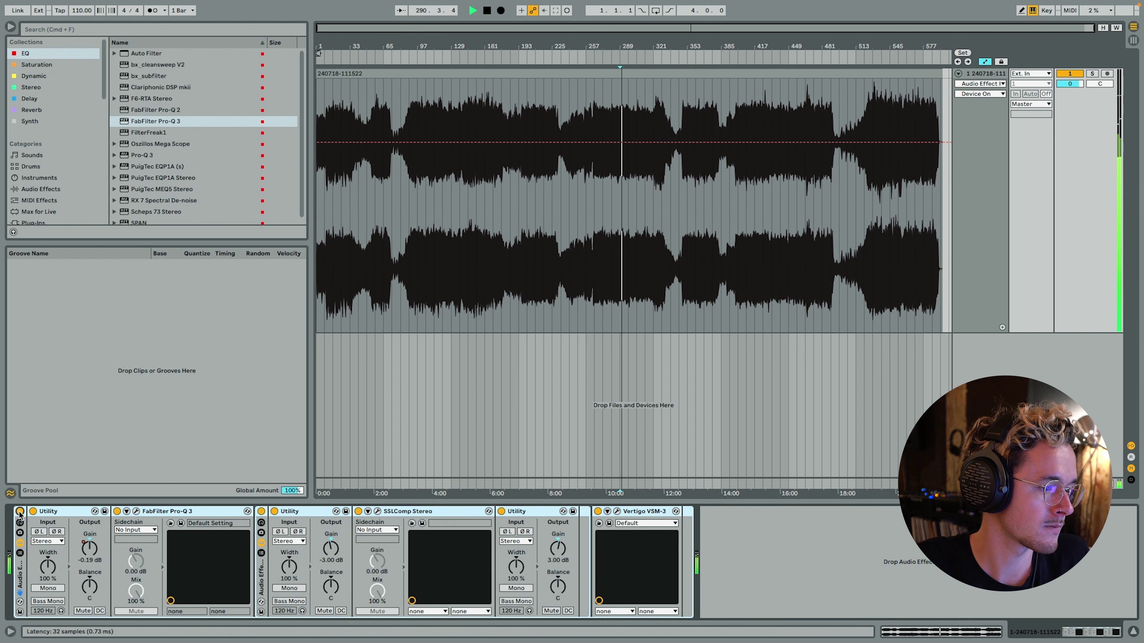
left_click(20, 512)
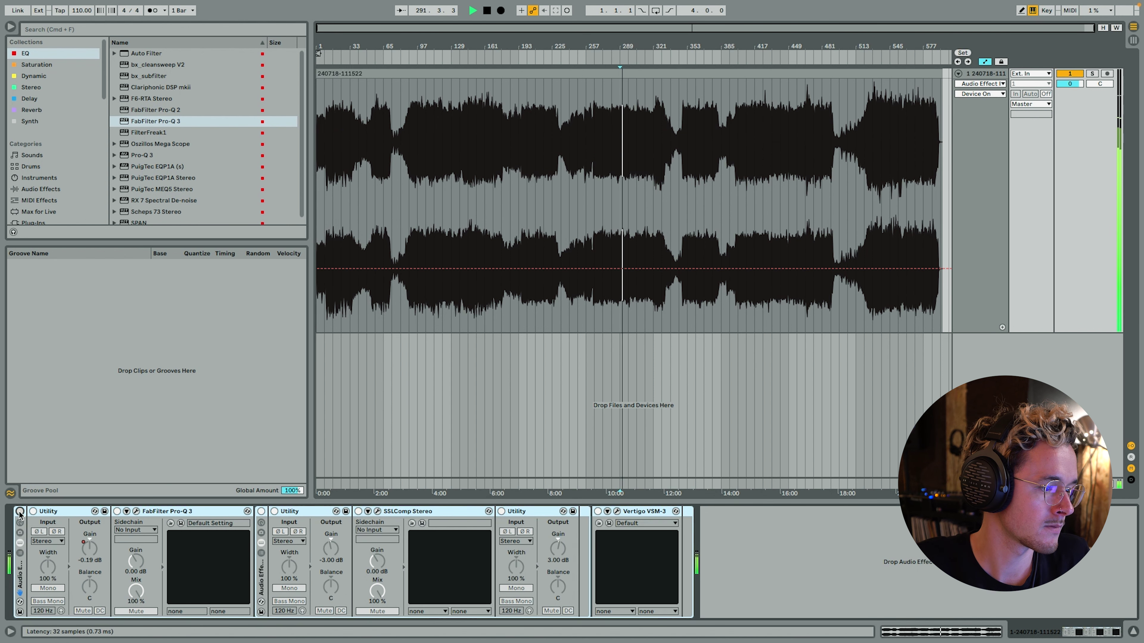
left_click(20, 512)
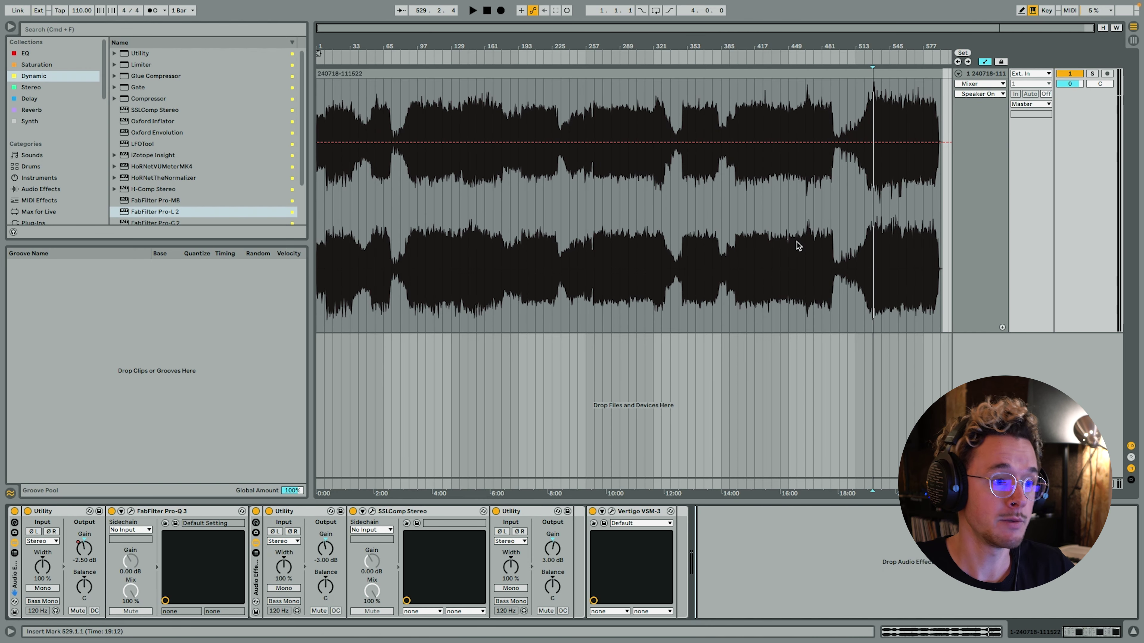
- Add FabFilter Pro-L 2 at the end of the recording's chain and play from bar 529 to measure short-term loudness
double_click(145, 216)
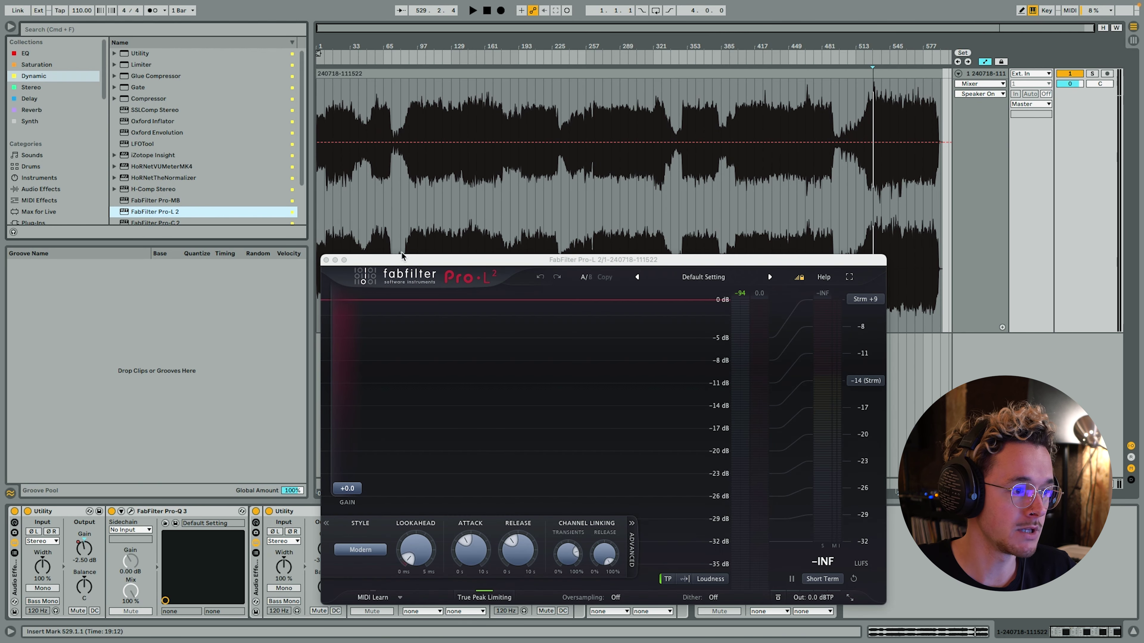
left_click_drag(489, 260, 508, 104)
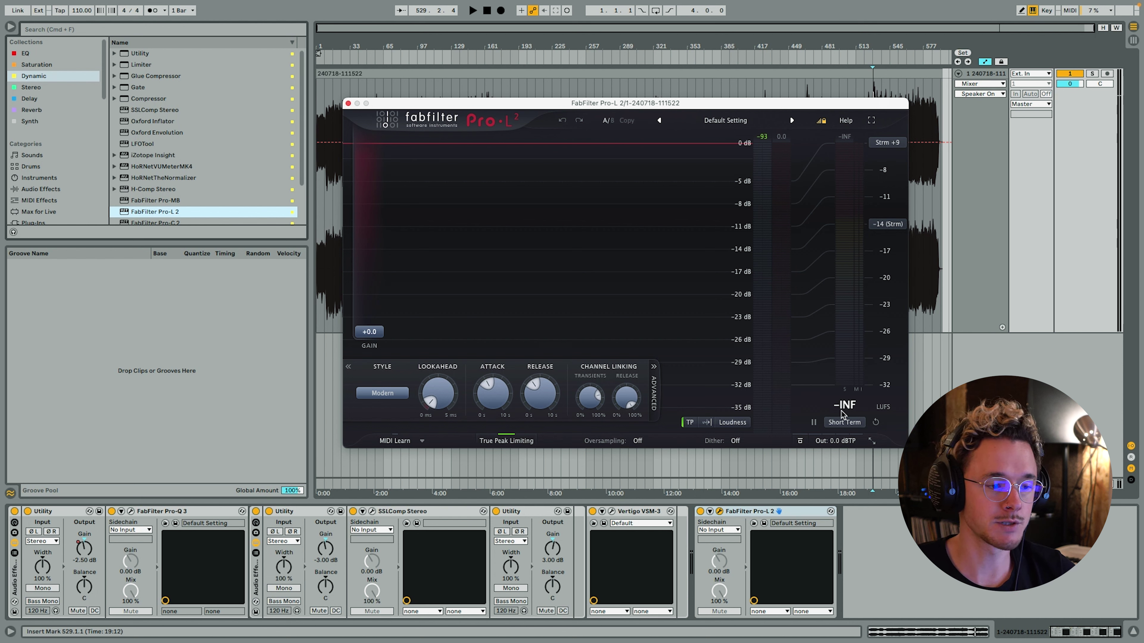
key("space")
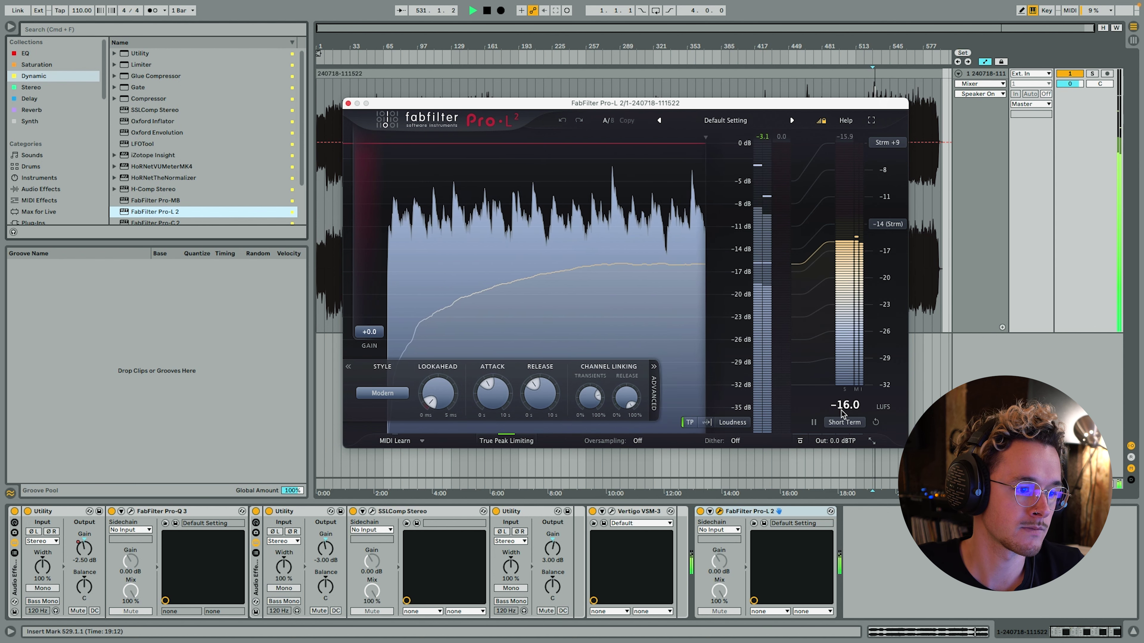
key("space")
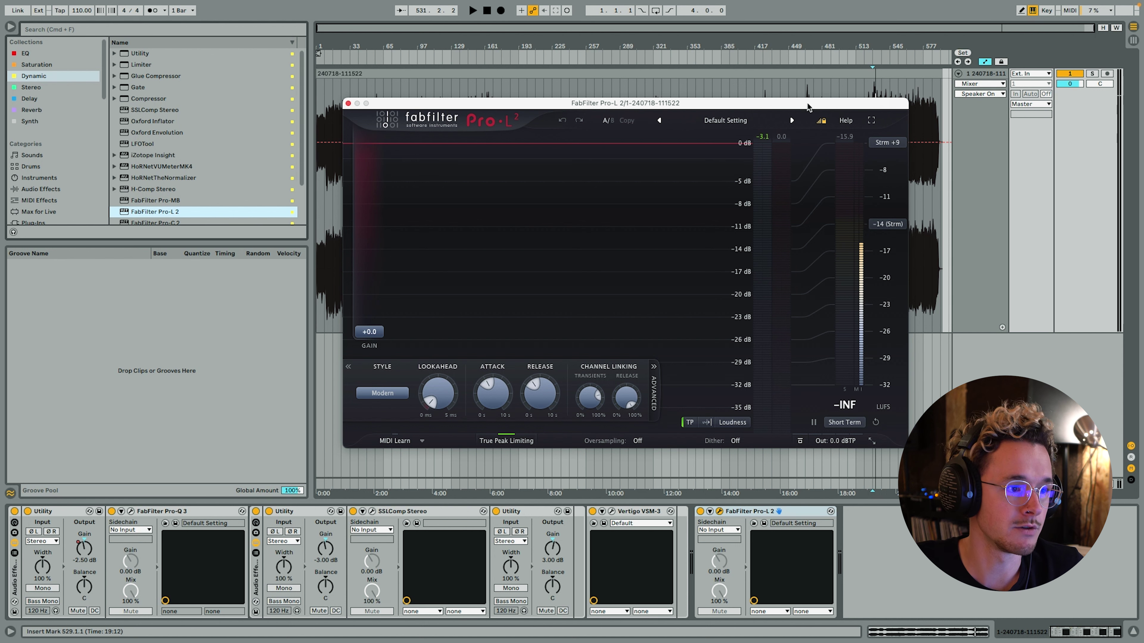
- Import the "Northern Lights In The Desert" master onto a new track at bar 441 and set the playback start to bar 537
left_click_drag(808, 103, 725, 74)
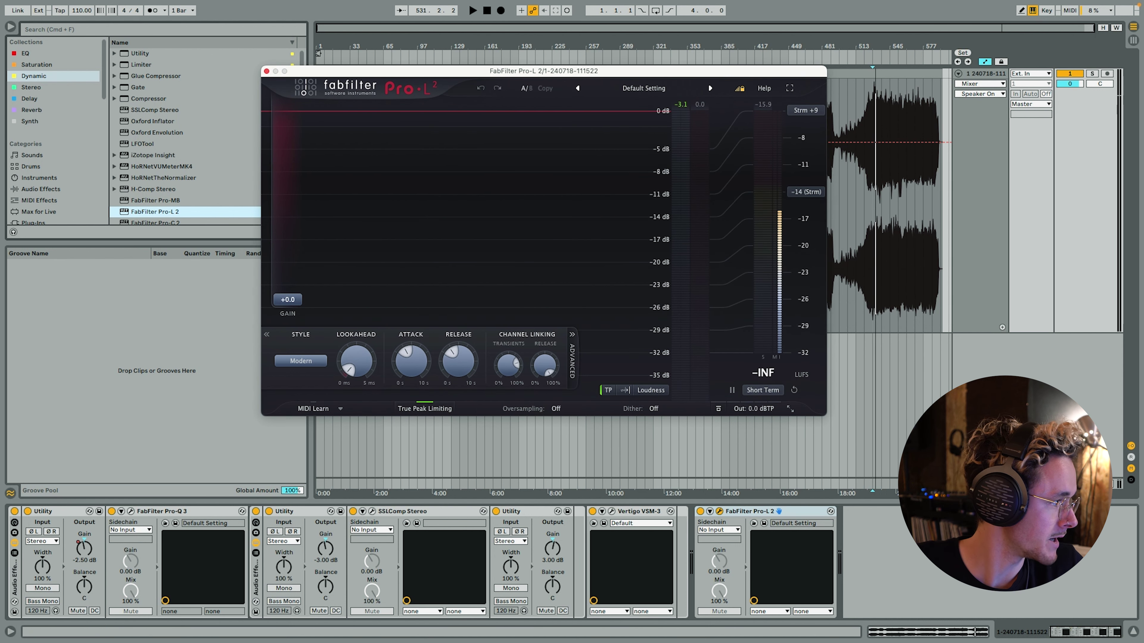
key("super+w")
left_click_drag(450, 417, 779, 391)
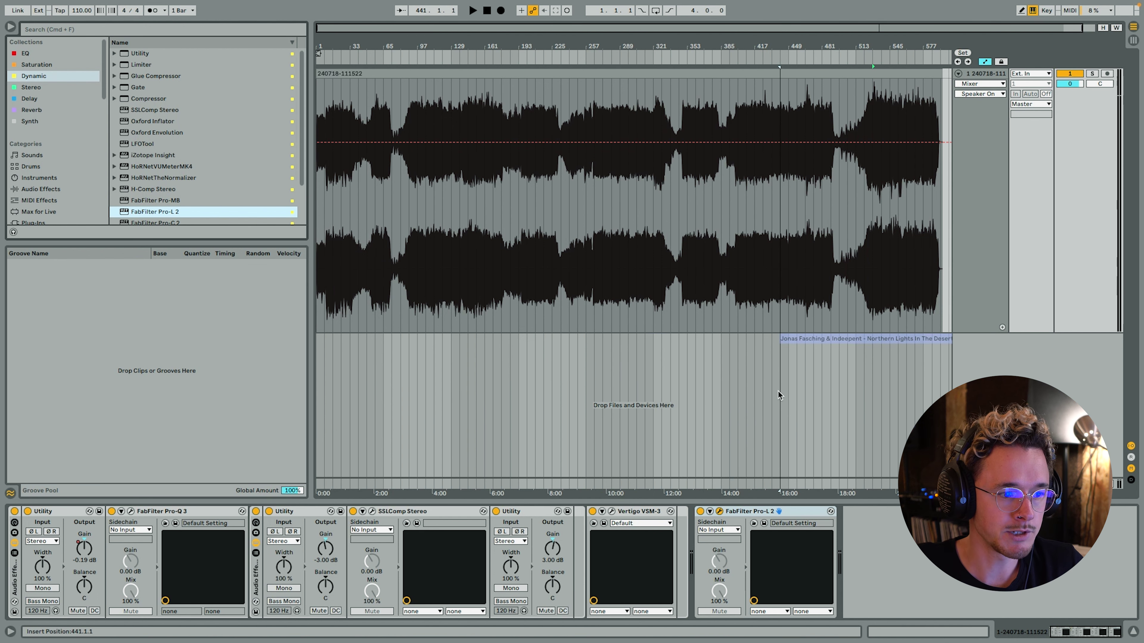
key("super+alt+p")
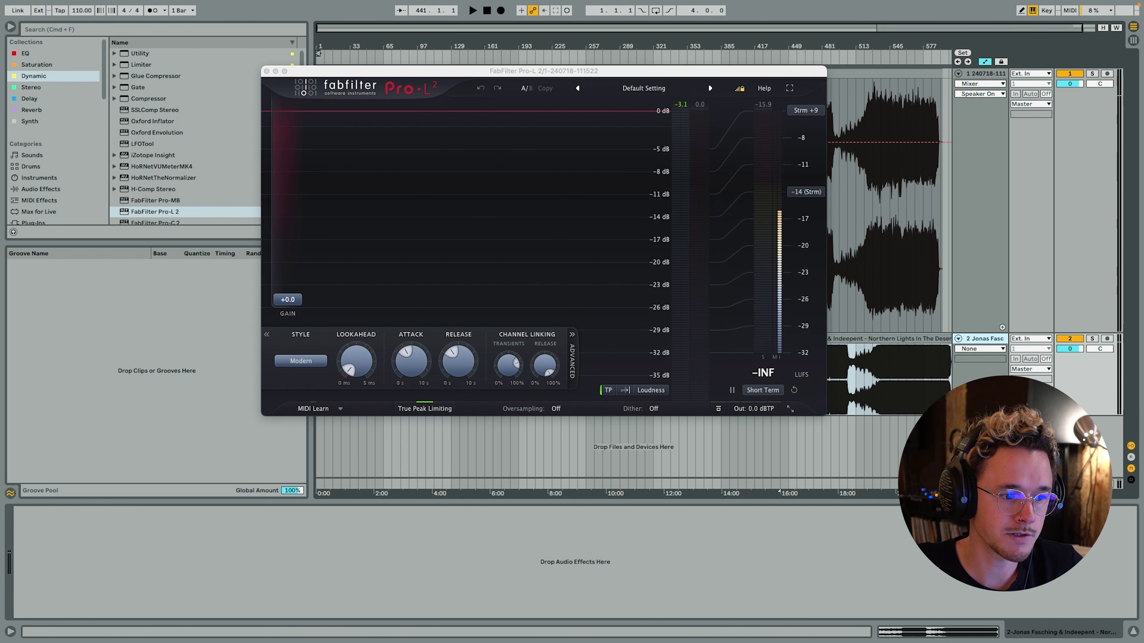
left_click(872, 373)
left_click(873, 373)
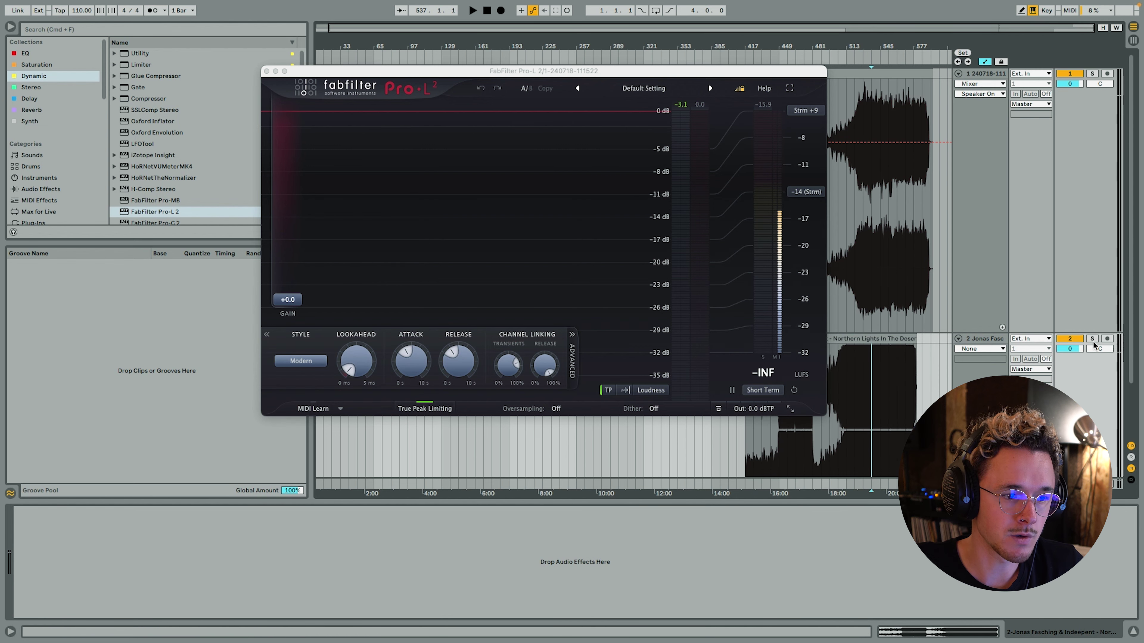
- Solo the imported master track and add FabFilter Pro-L 2 to it
left_click(1092, 338)
left_click(993, 340)
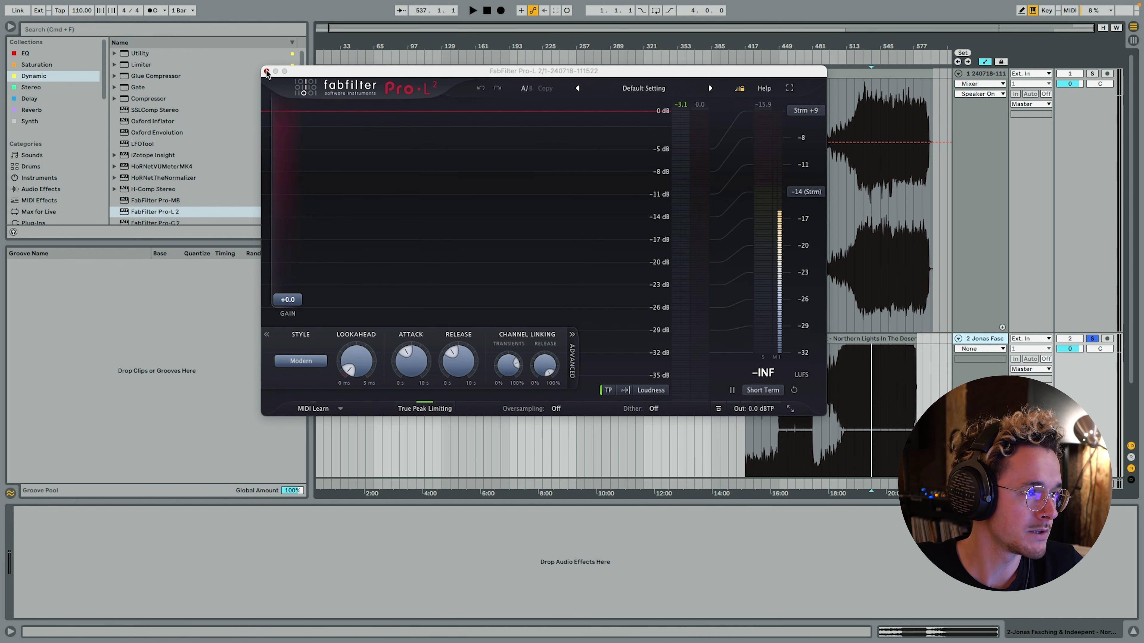
key("super+alt+p")
double_click(155, 212)
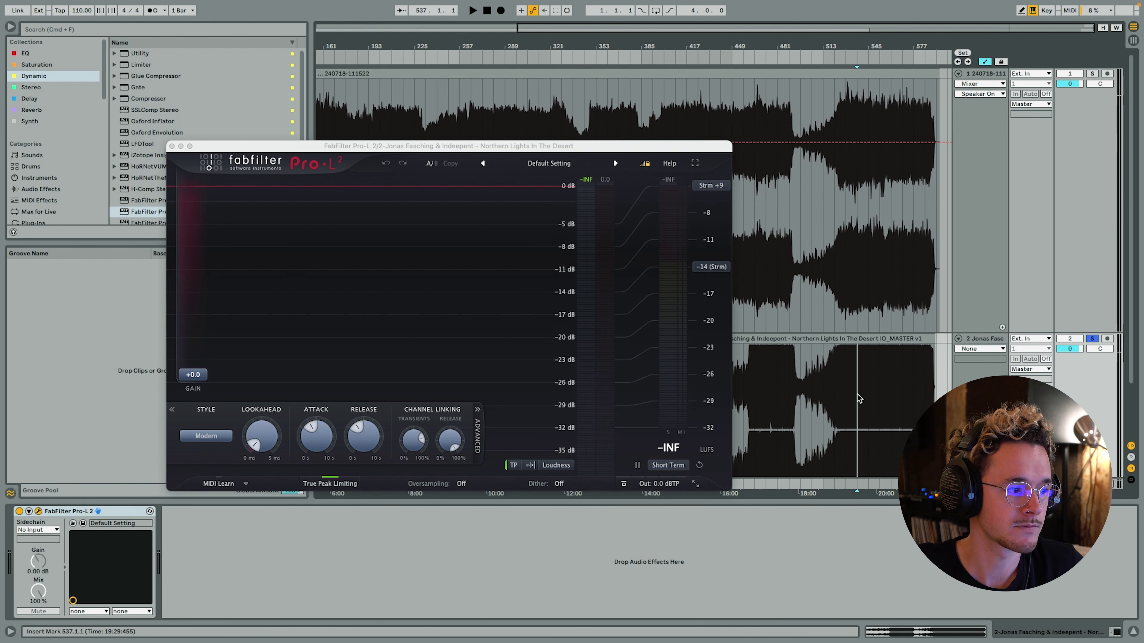
- Play the soloed master from bar 537 and restart Pro-L 2's short-term loudness measurement
key("space")
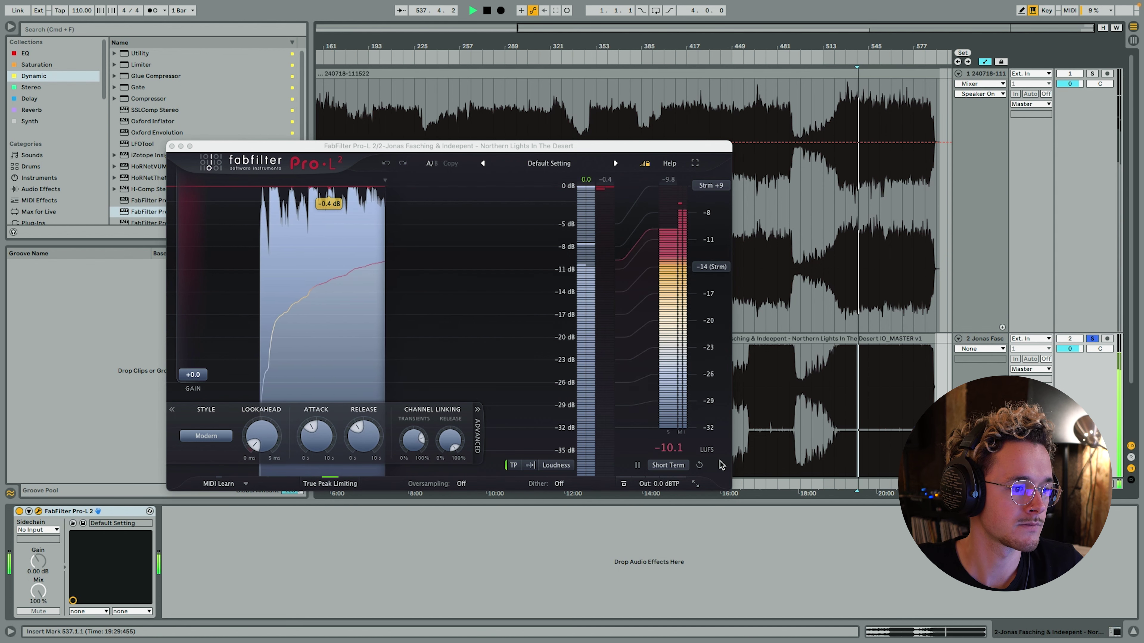
left_click(698, 466)
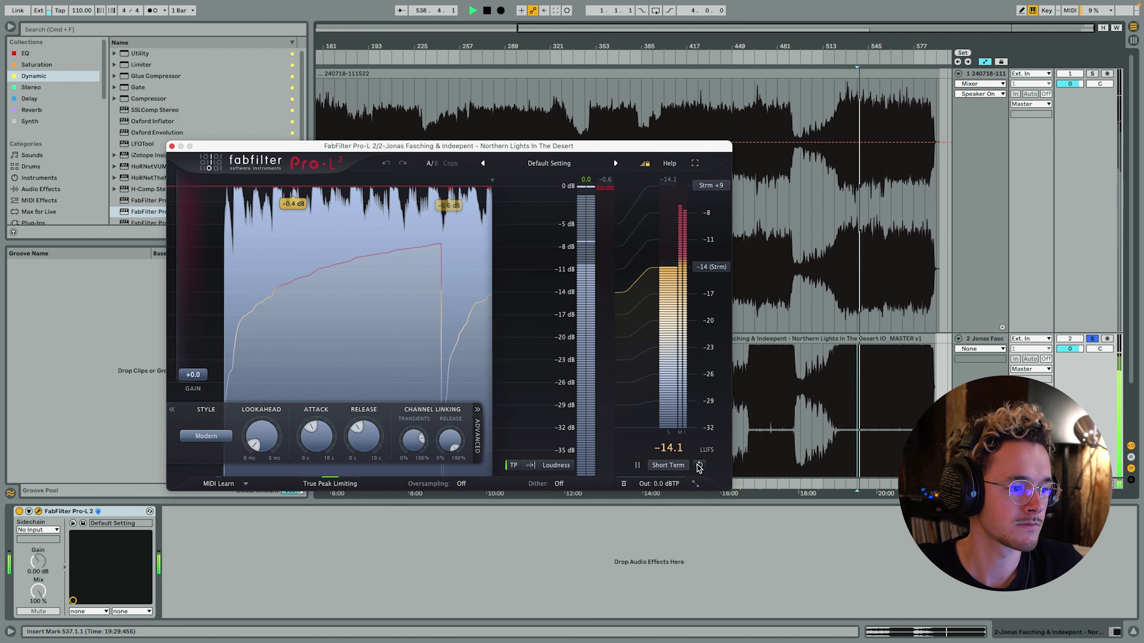